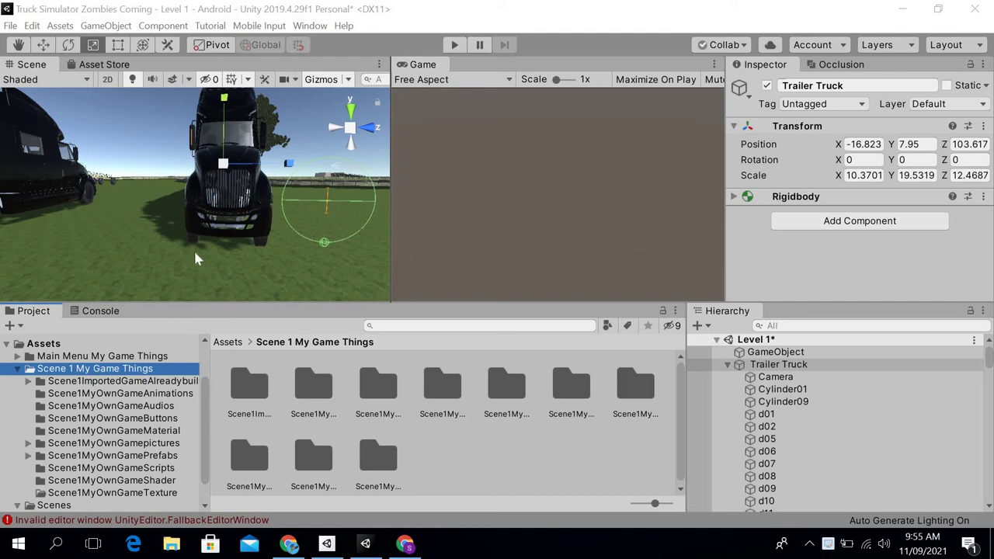
Step: Examine the front wheels and side of the trailer truck up close in the scene
right_drag(250, 241, 215, 209)
key(Down)
key(Right)
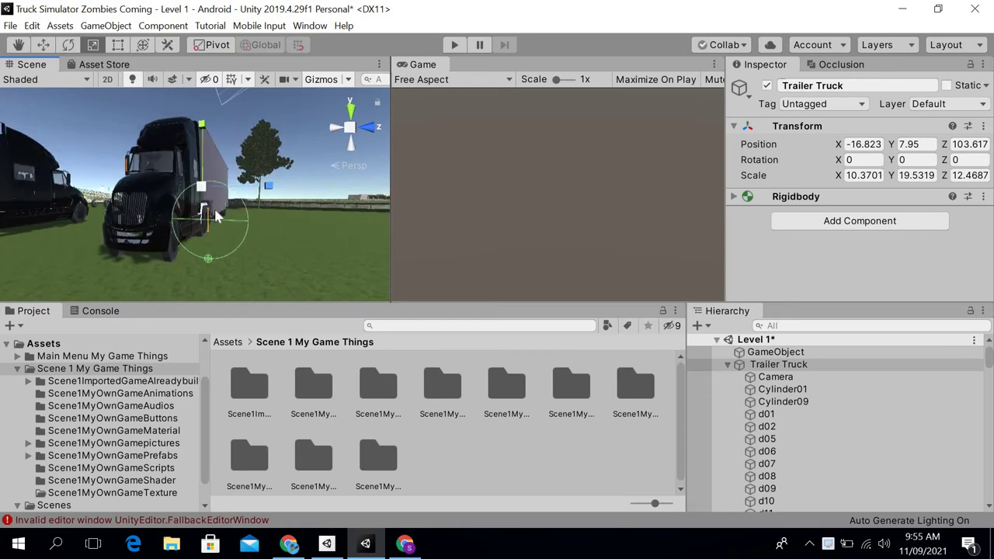
key(Left)
key(Up)
key(Up)
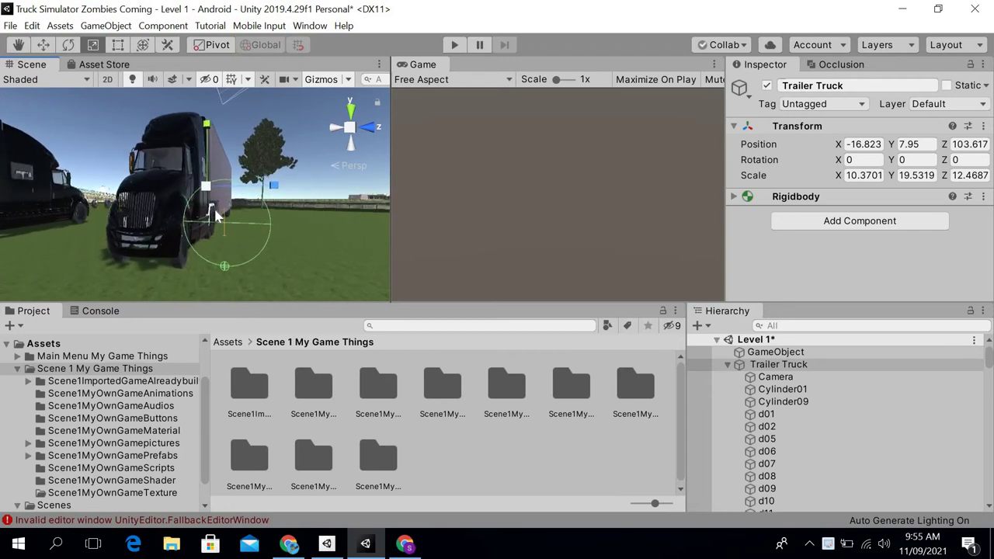
key(Right)
key(Left)
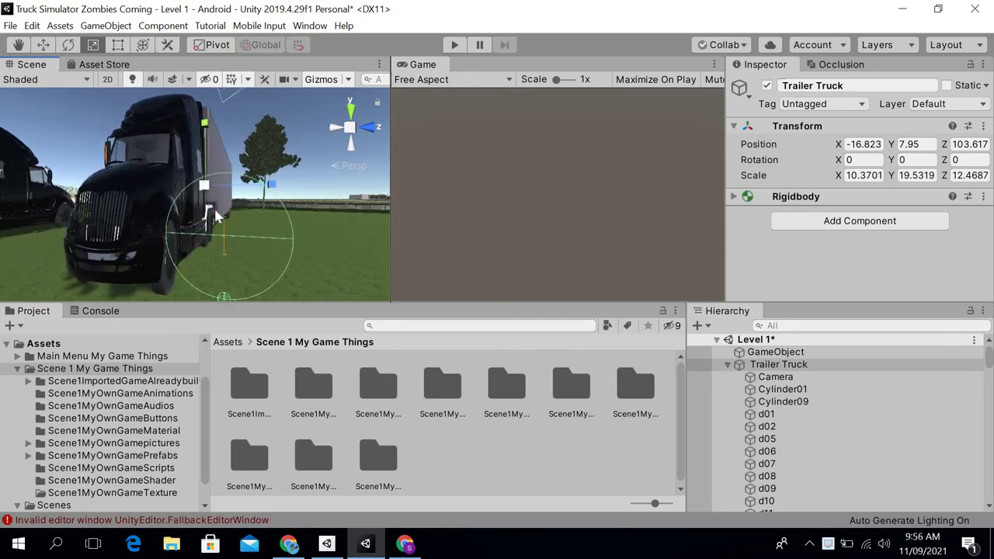
key(Down)
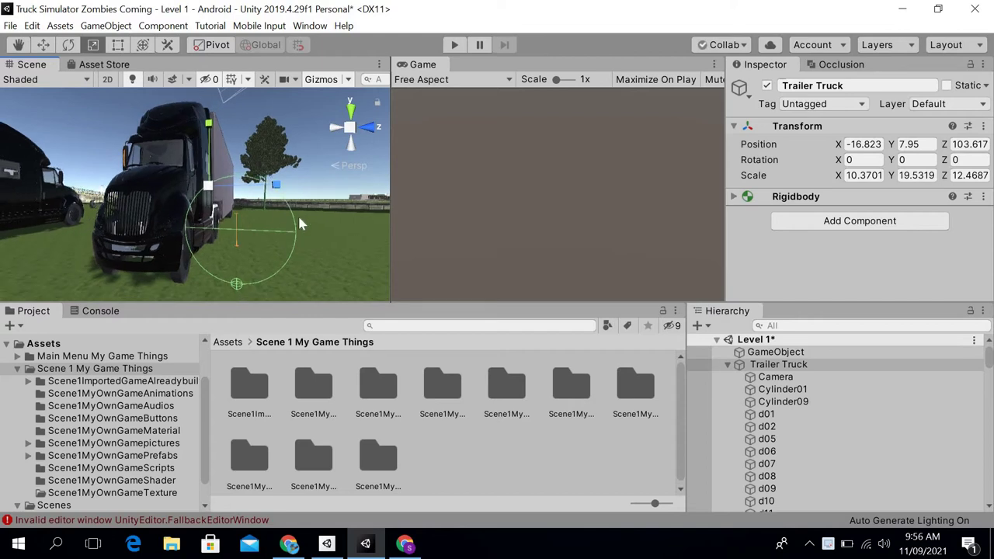
Step: Switch to the Move tool and add a Wheel Collider component to the Trailer Truck object
click(43, 45)
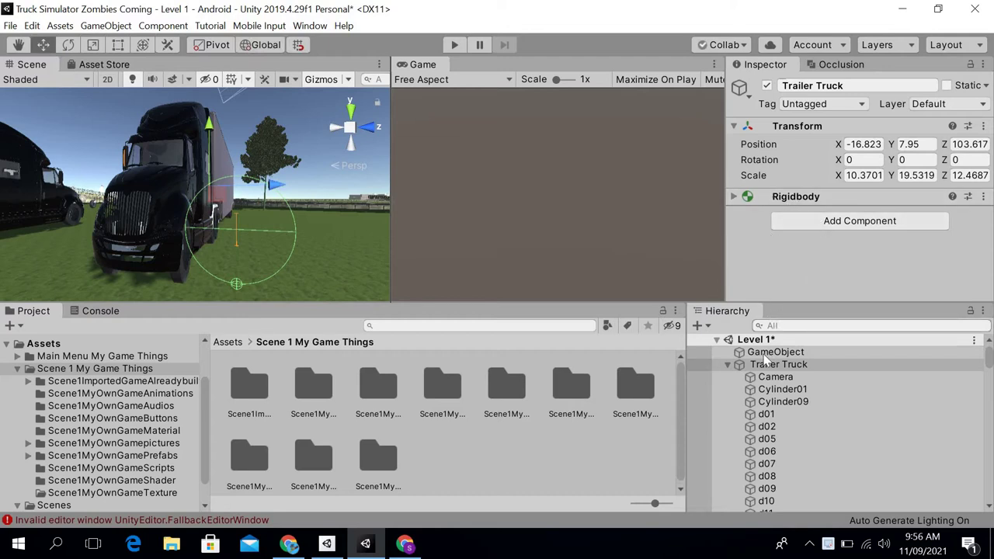
click(813, 221)
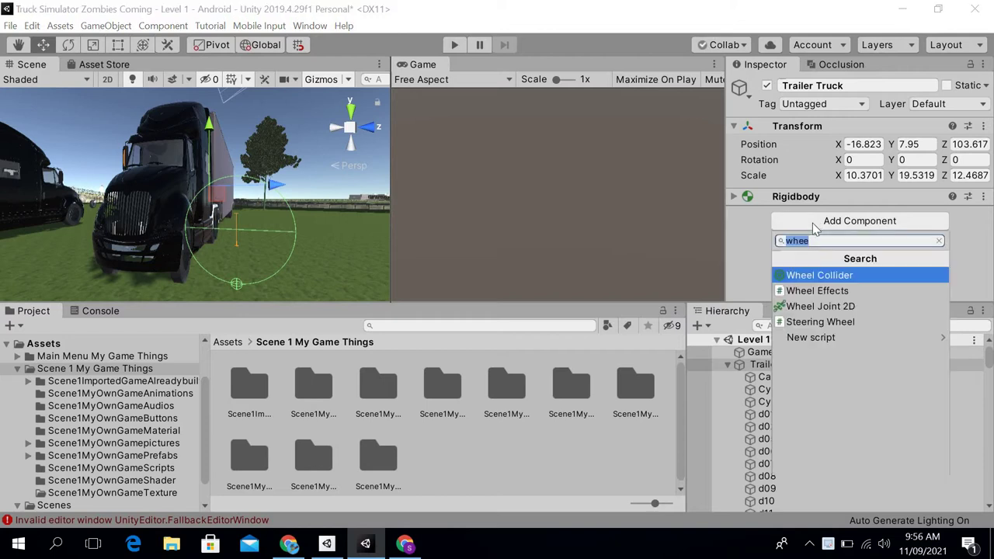
click(804, 276)
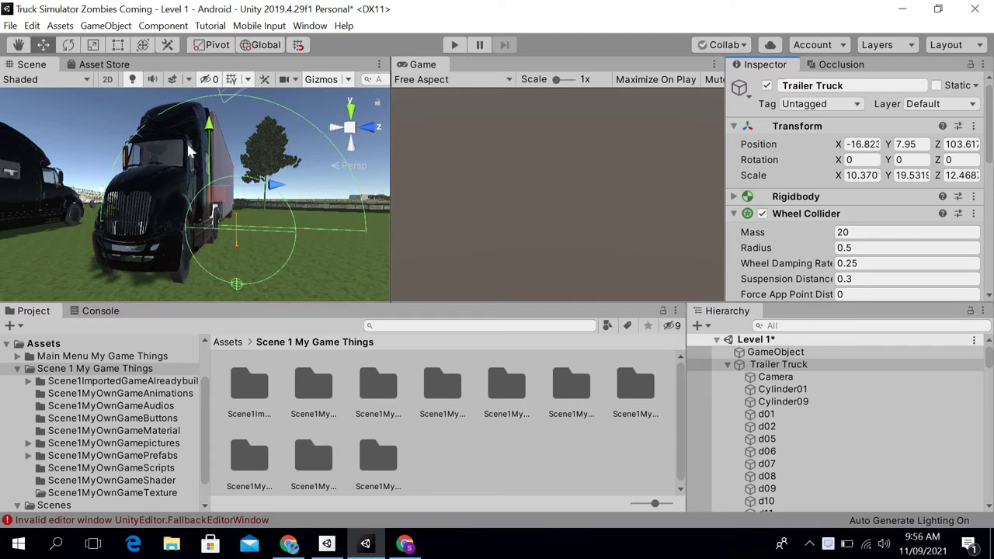
Step: Inspect the wheel collider's outline around the truck from several angles in the scene
right_drag(187, 143, 201, 173)
scroll(201, 173, up, 8)
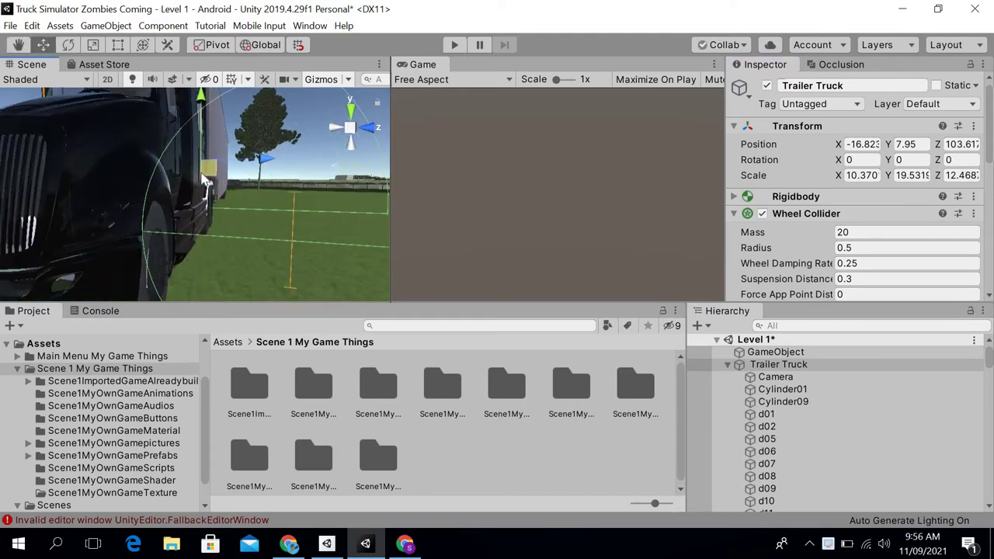
scroll(201, 173, down, 3)
right_drag(201, 173, 201, 73)
scroll(201, 73, up, 3)
key(Left)
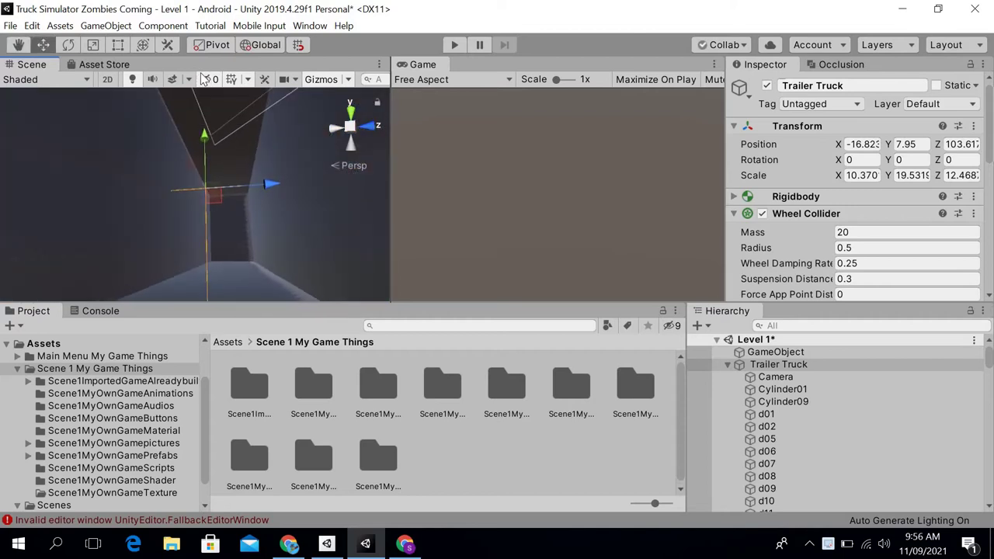
key(Right)
key(Right)
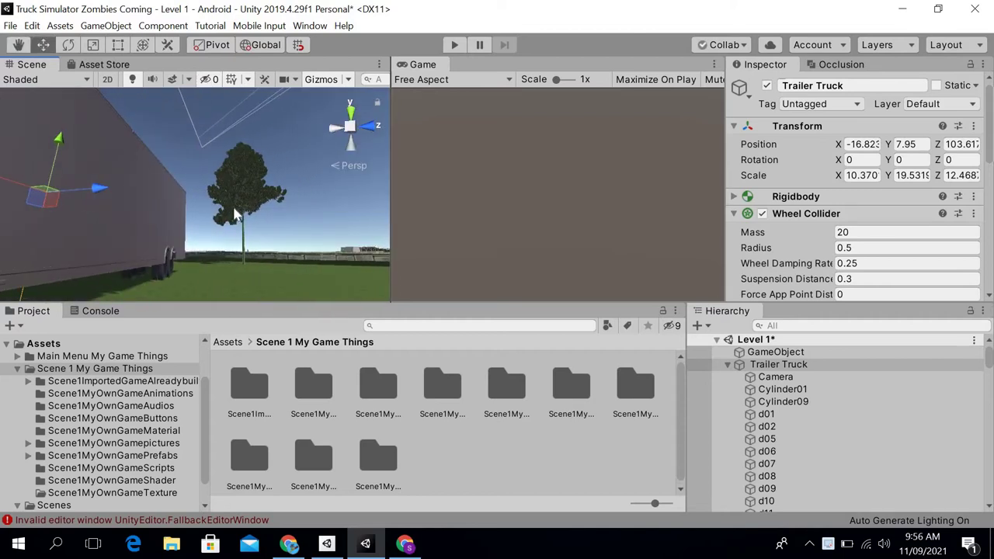
right_drag(246, 211, 248, 287)
key(f)
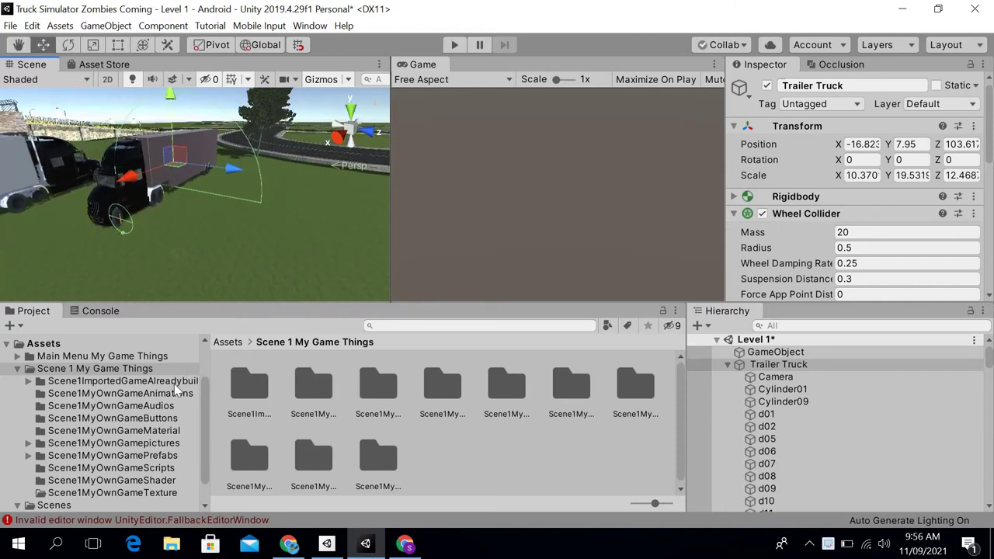
scroll(250, 231, up, 5)
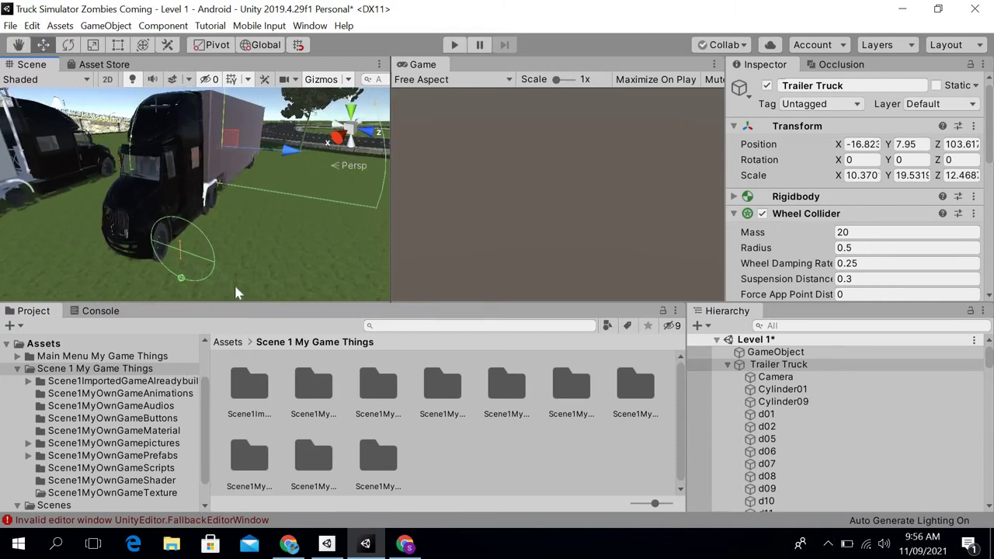
right_drag(250, 232, 339, 163)
key(Left)
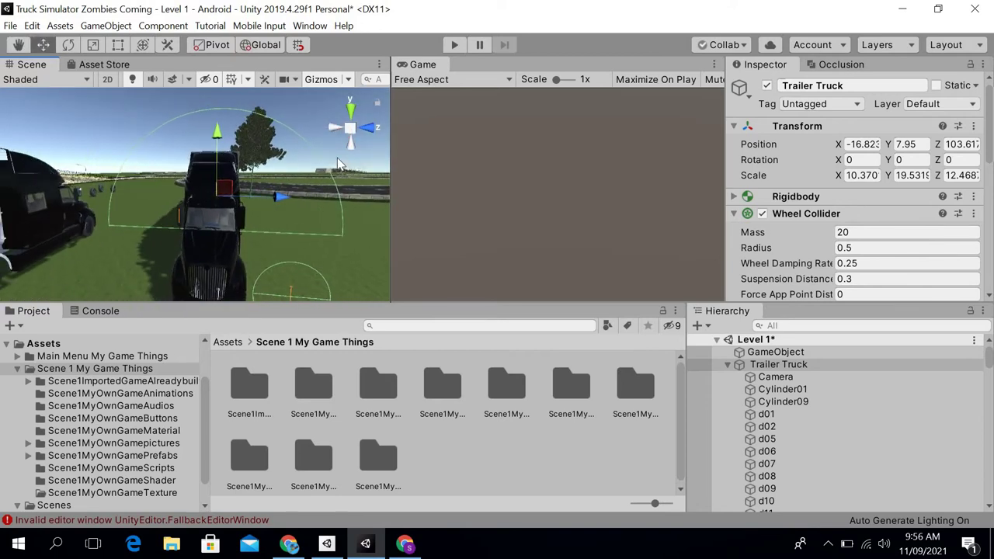
key(Down)
key(Right)
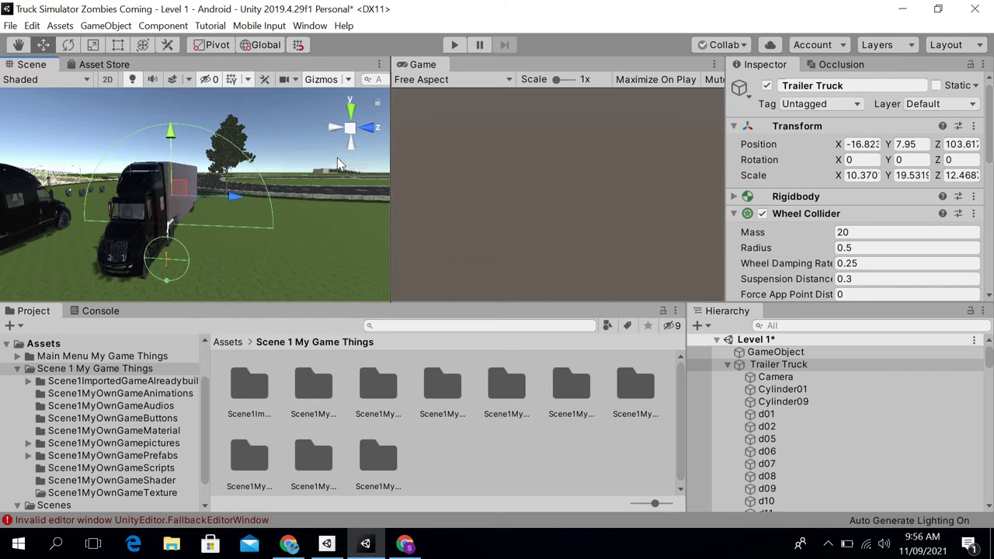
key(w)
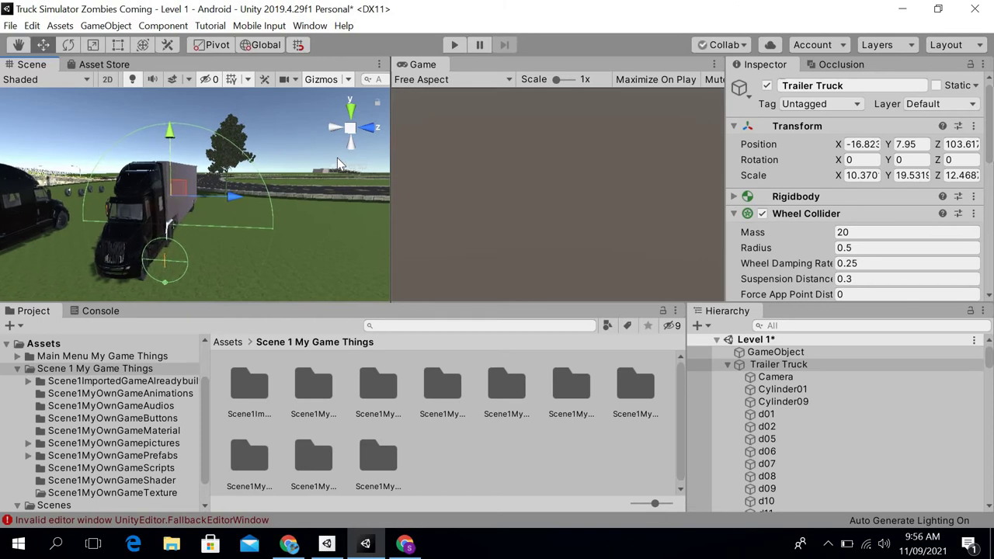
key(s)
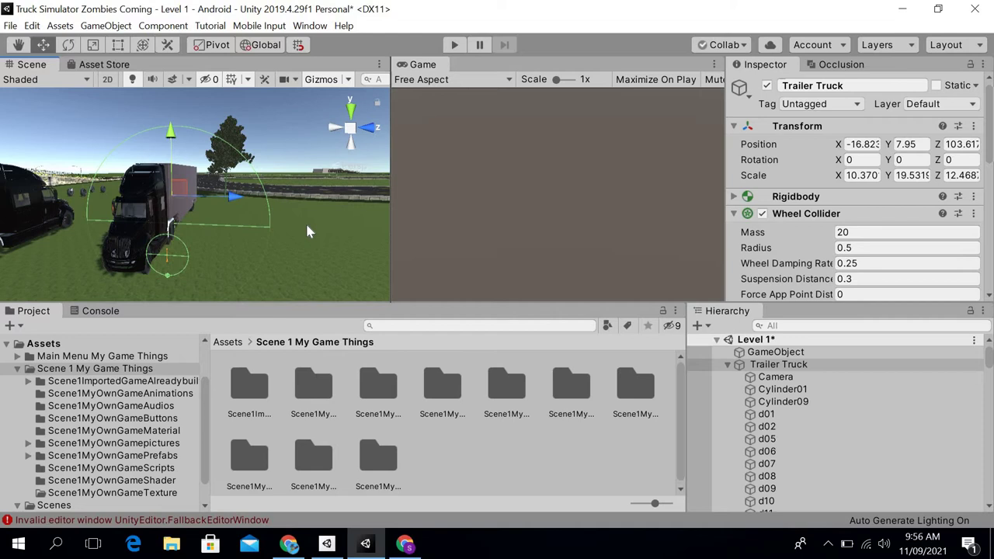
Step: Delete the root-level GameObject listed above Trailer Truck in the Level 1 scene
click(776, 353)
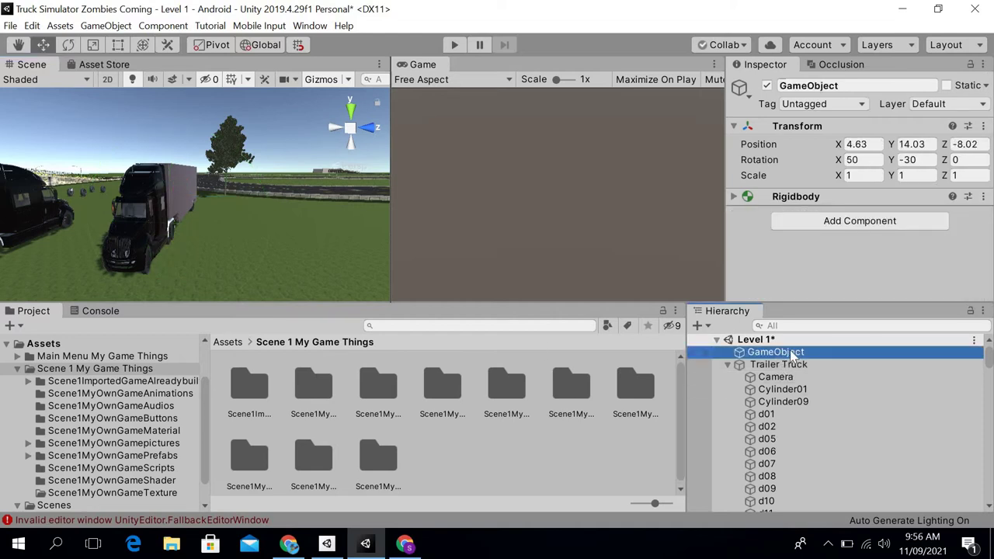
right_click(794, 354)
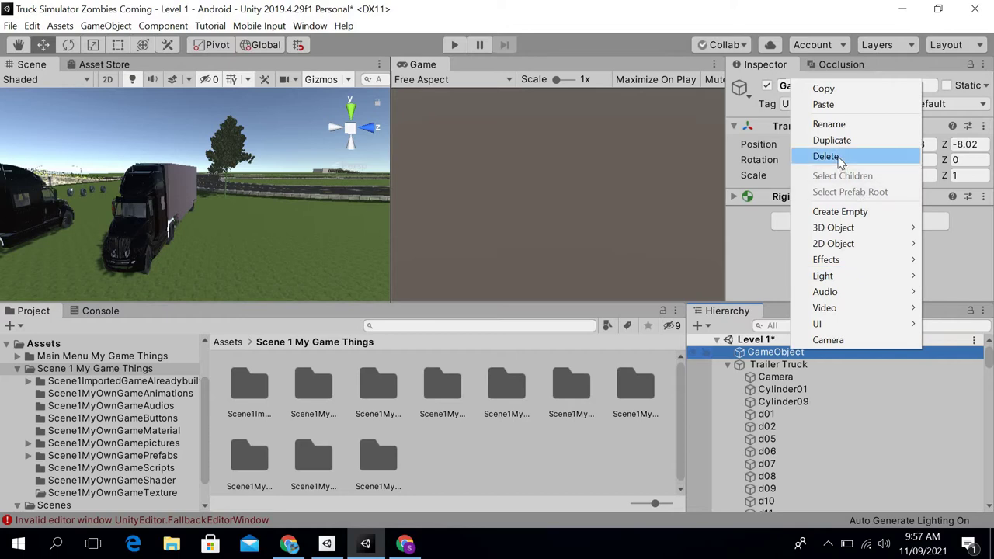
click(826, 156)
Step: Create an empty object under Trailer Truck and move it out to the scene root, above Trailer Truck
click(782, 352)
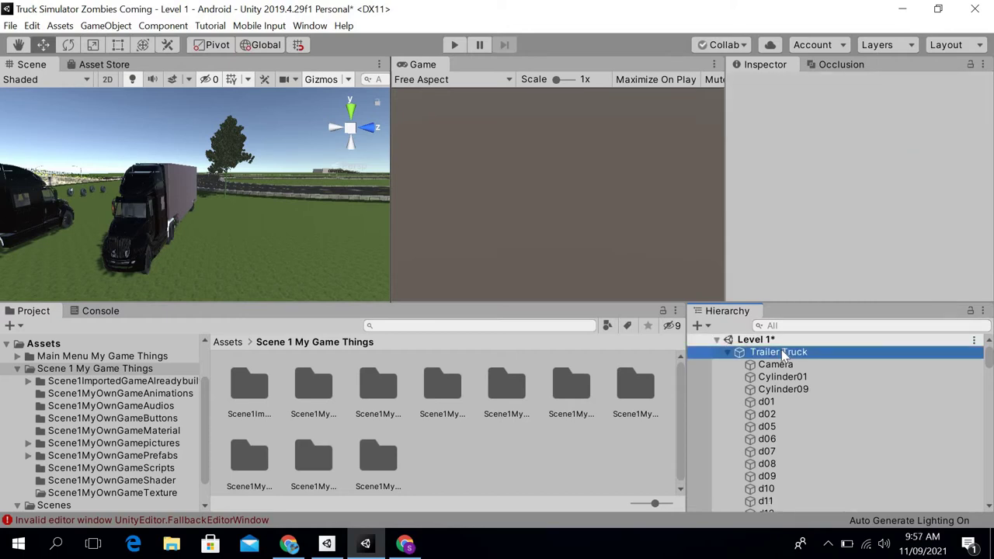
right_click(783, 354)
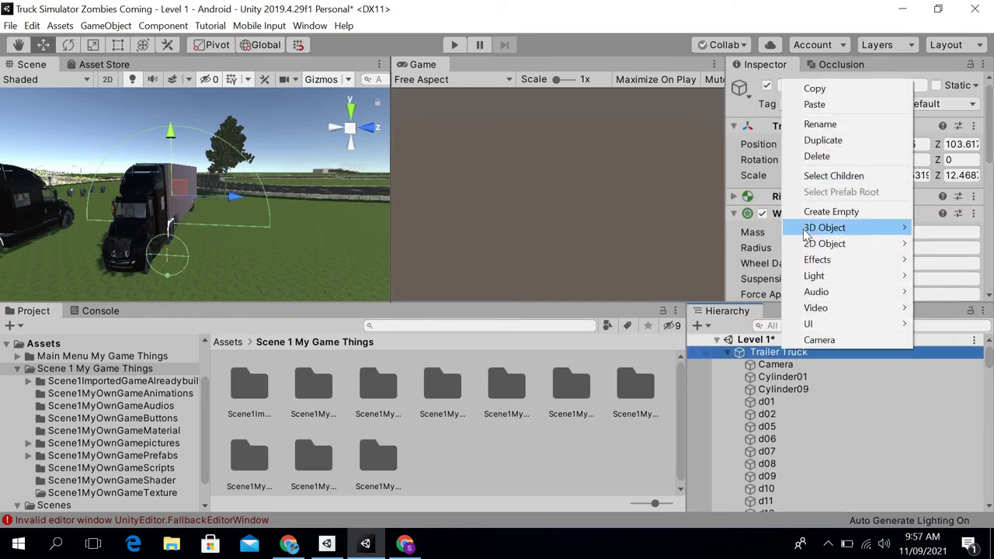
mouse_move(821, 227)
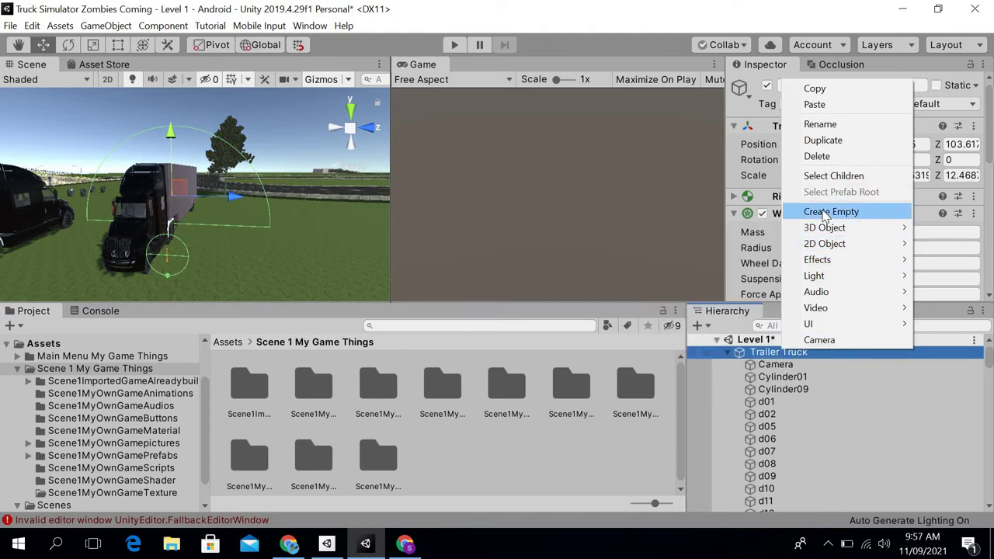
click(825, 212)
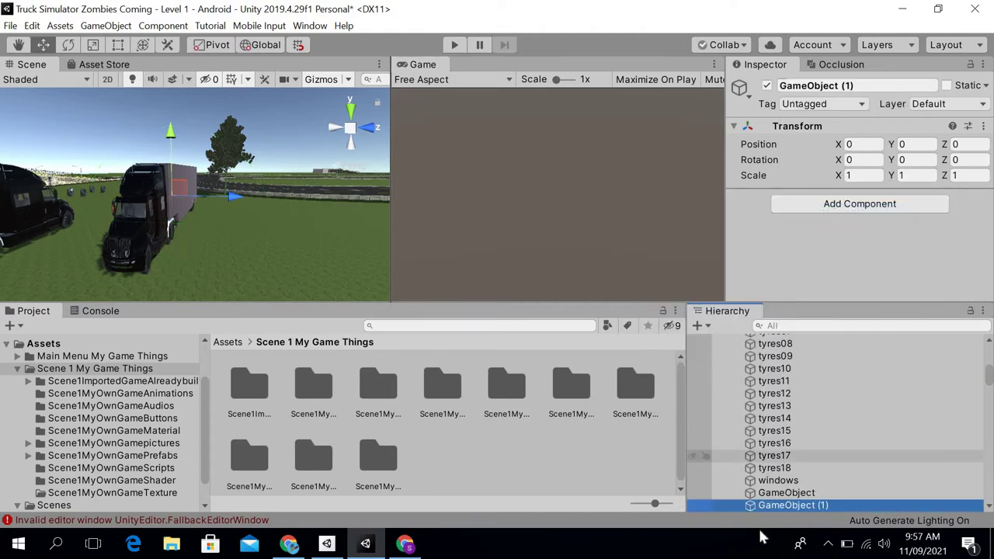
drag(764, 506, 774, 355)
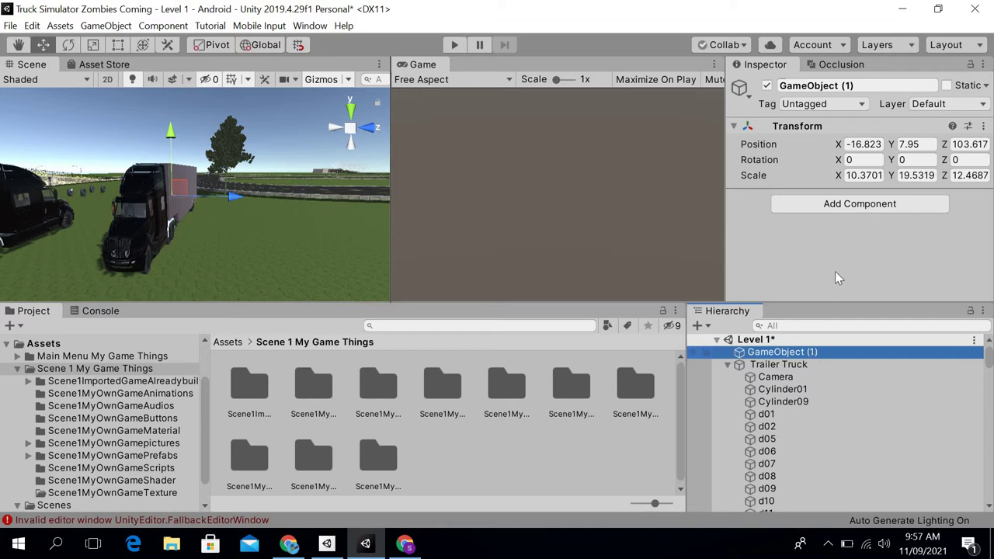
Step: Add a Rigidbody to the new empty object and move it along the Z axis to about 113.92
click(846, 205)
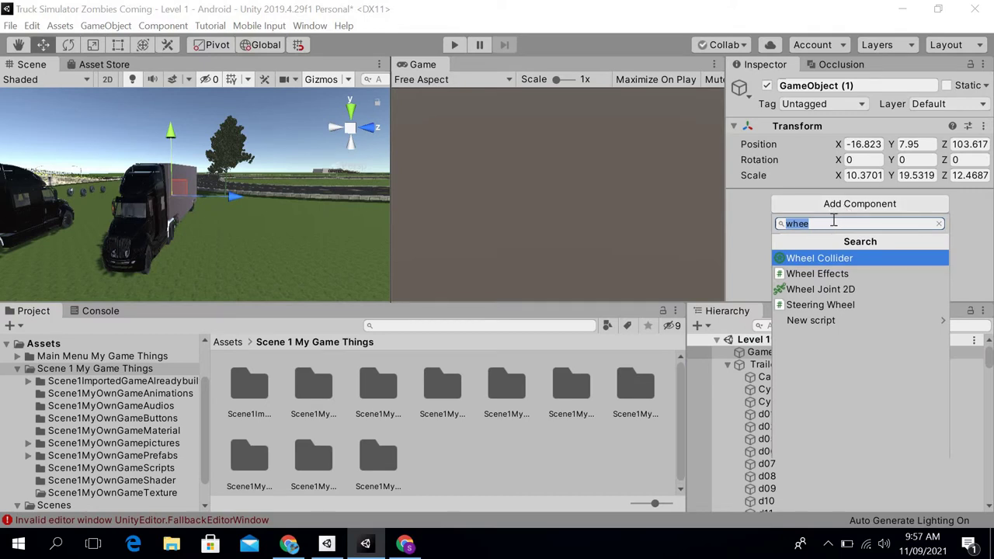
text(rigi)
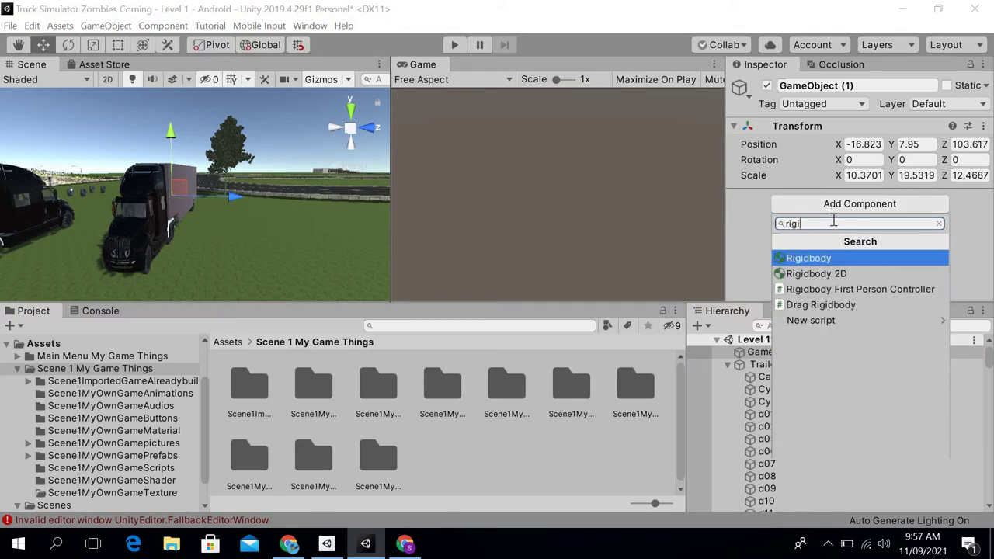
key(Return)
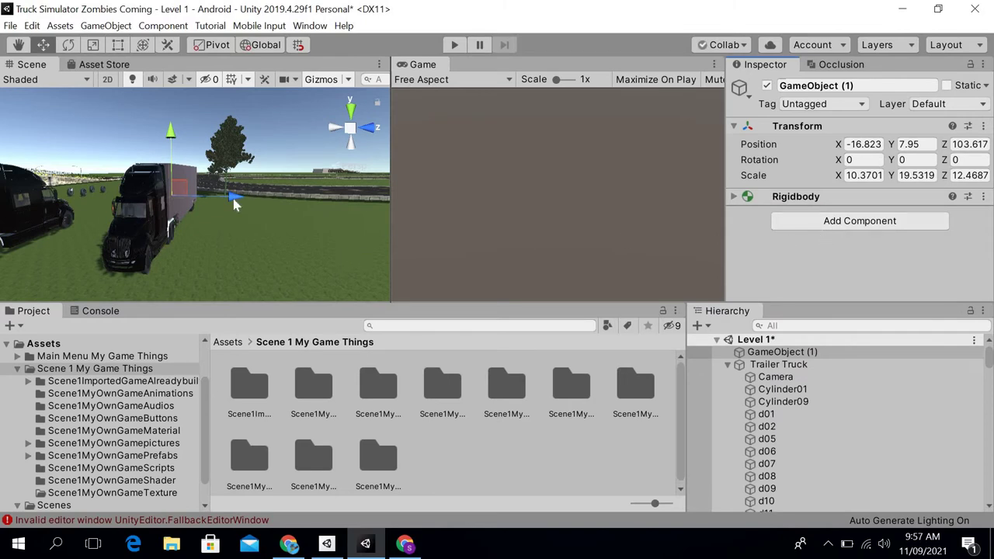
click(732, 353)
drag(244, 203, 336, 205)
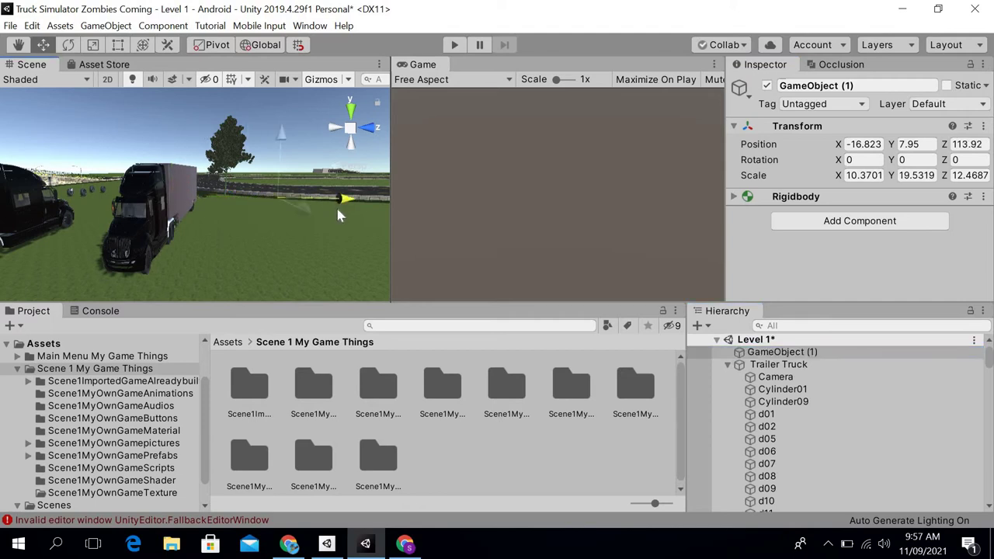
Step: Add a Wheel Collider to the empty object and move it to about Y 11.29 and Z 115.4
click(822, 227)
text(whe)
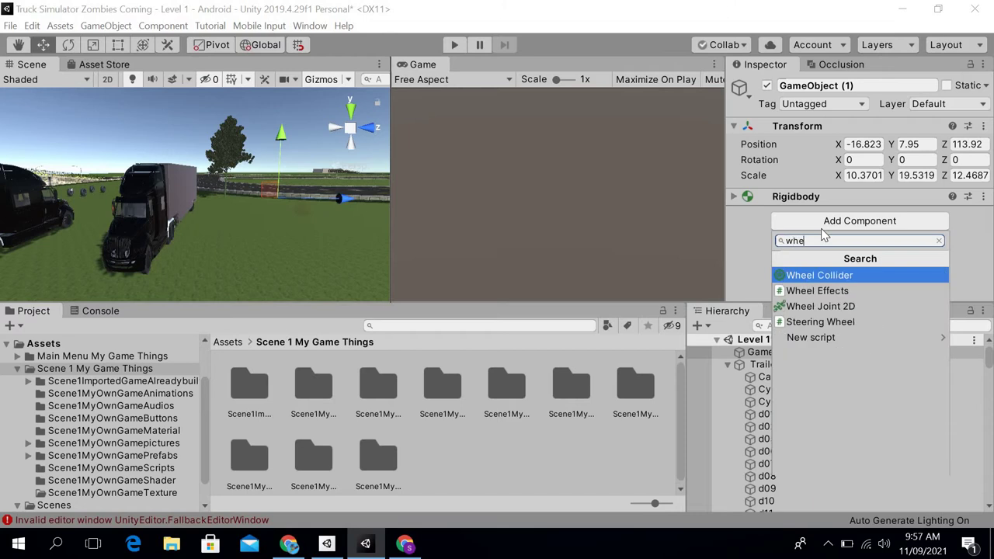
text(e)
key(Return)
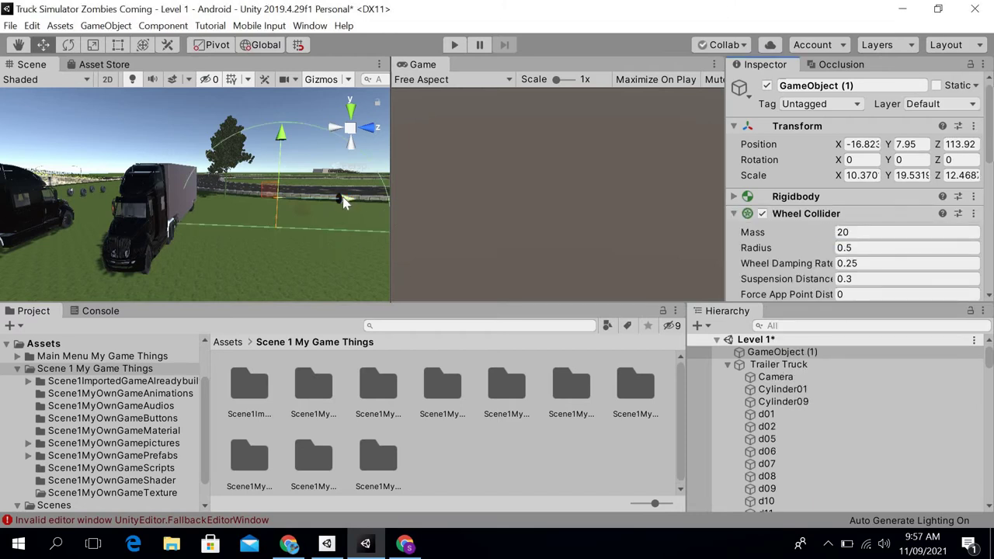
drag(346, 204, 362, 200)
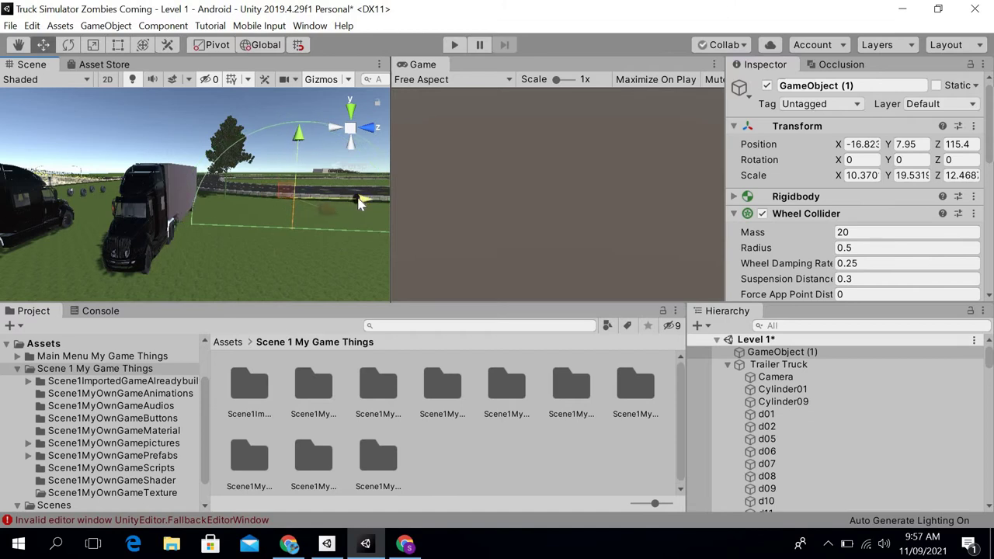
drag(298, 138, 278, 121)
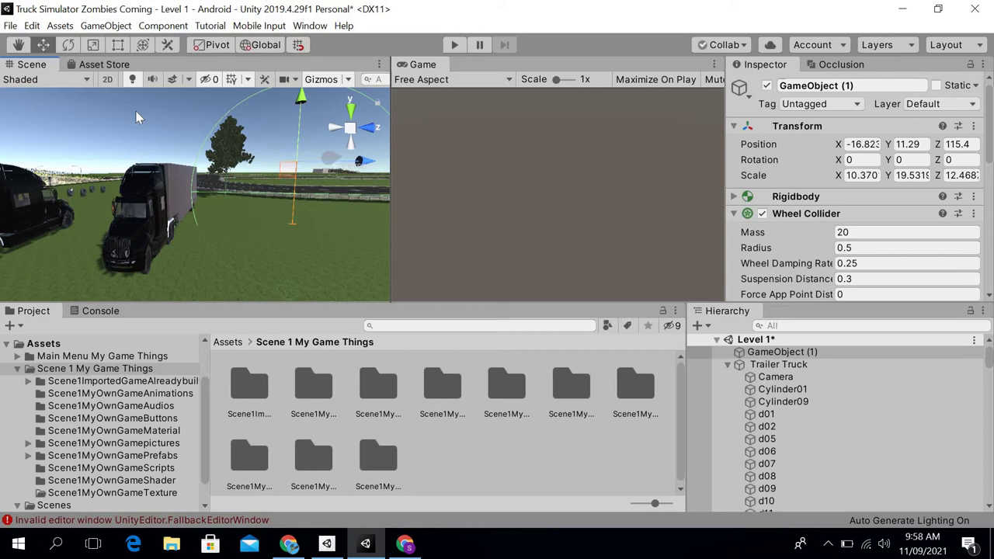
Step: Rotate the empty object with the wheel collider about the Y axis to about 91.55 degrees
click(68, 45)
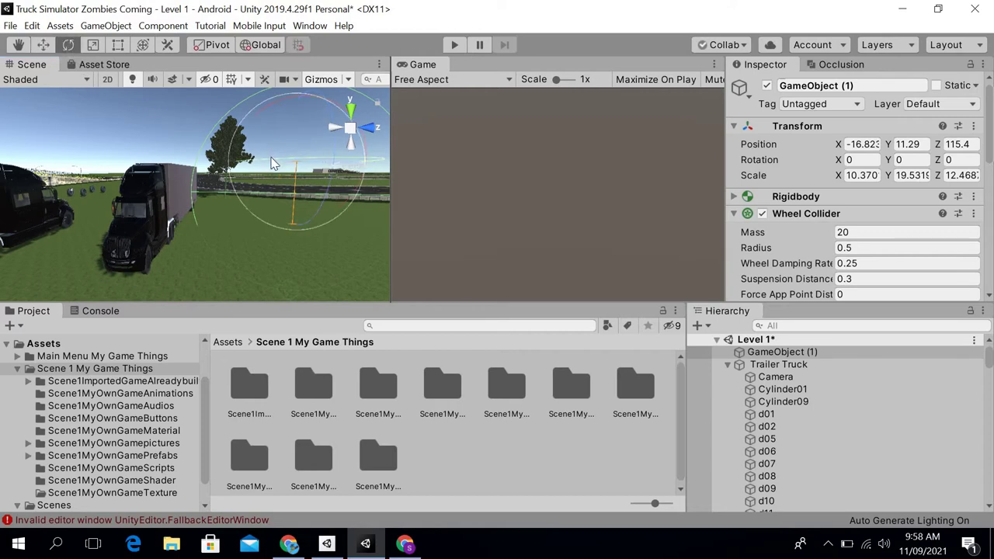
drag(271, 157, 228, 161)
right_drag(241, 172, 236, 180)
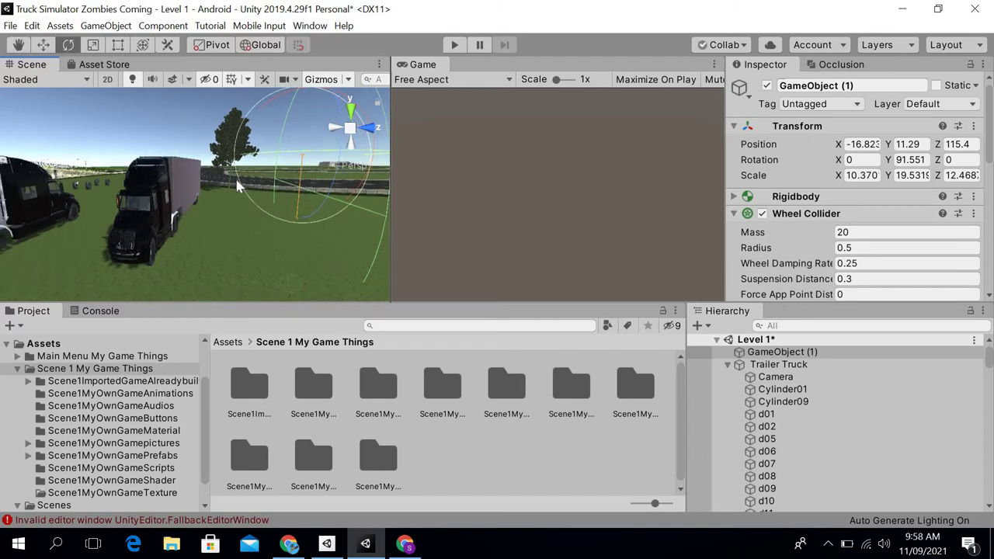
key(Right)
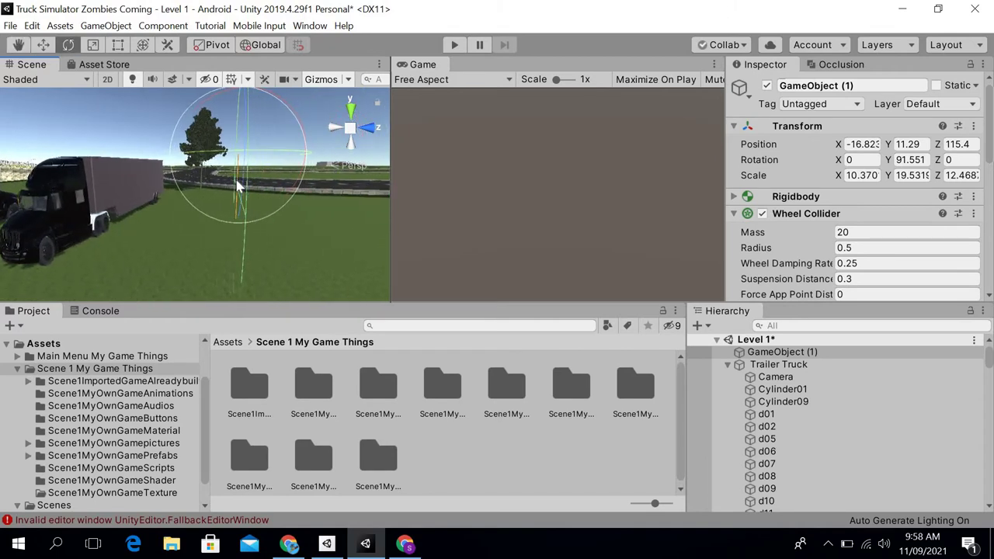
mouse_move(238, 185)
alt+mouse_down()
mouse_move(236, 177)
mouse_move(237, 186)
alt+mouse_up()
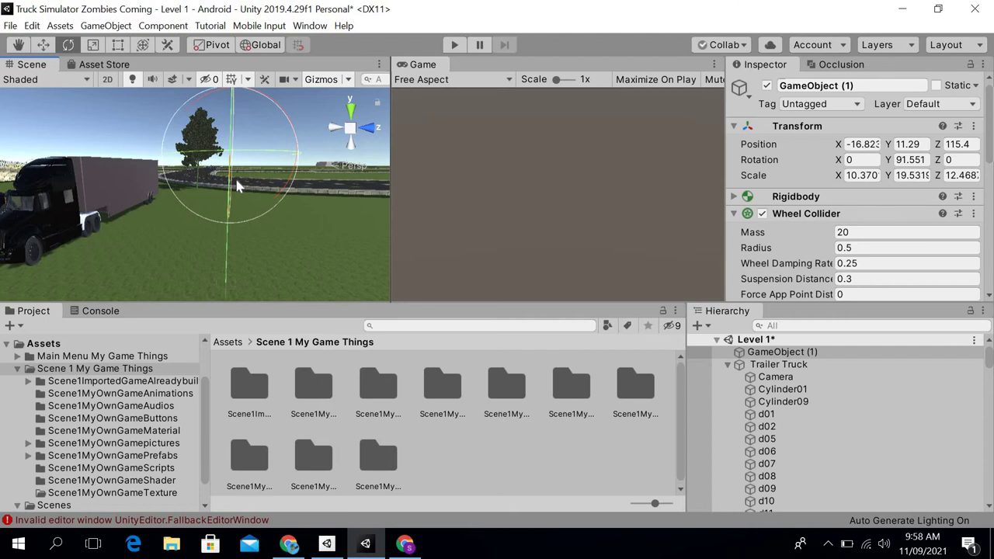
Step: Rotate the empty object with the wheel collider about the Y axis to about 93.67 degrees
key(Down)
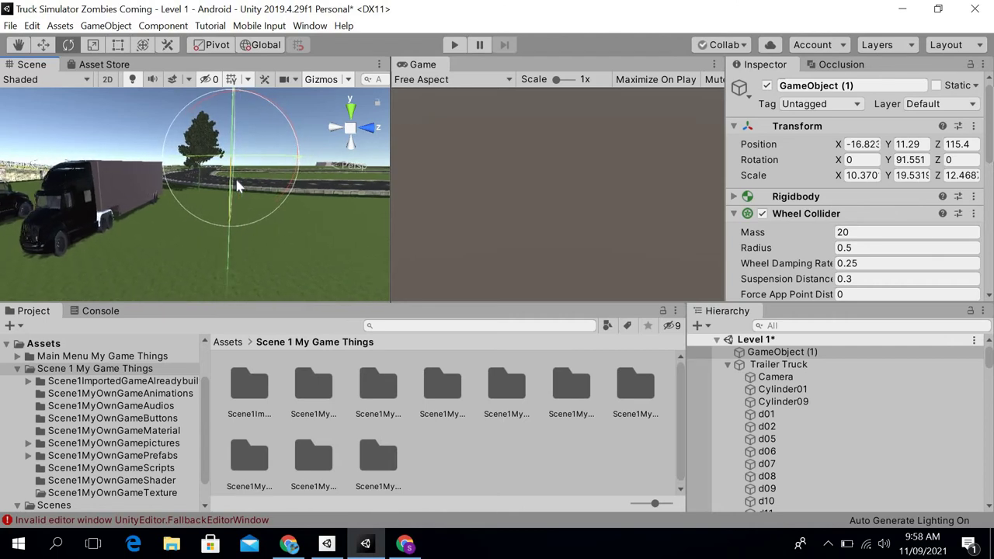
alt+drag(237, 185, 223, 165)
key(Left)
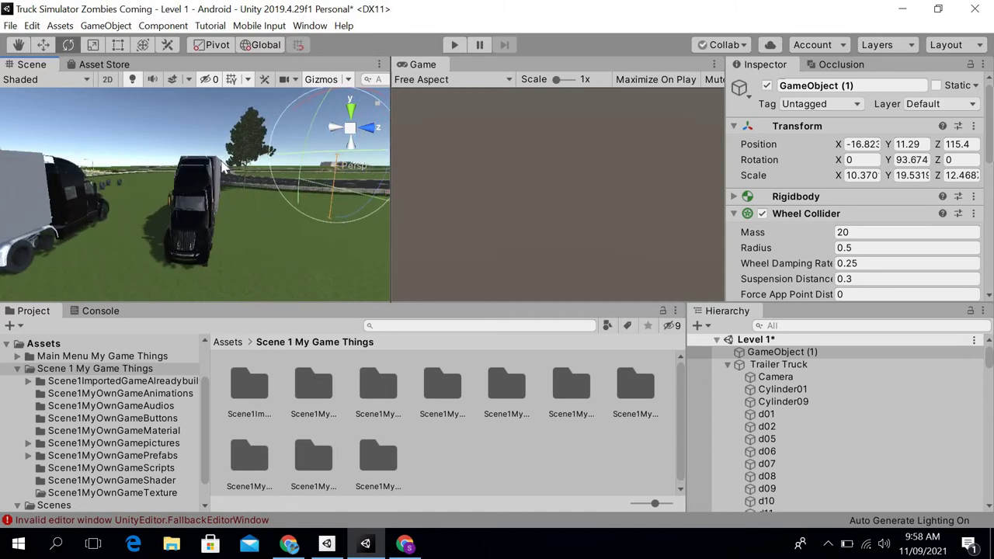
Step: Select the truck's tyres01 mesh and copy its Transform component
key(Right)
right_drag(217, 192, 190, 234)
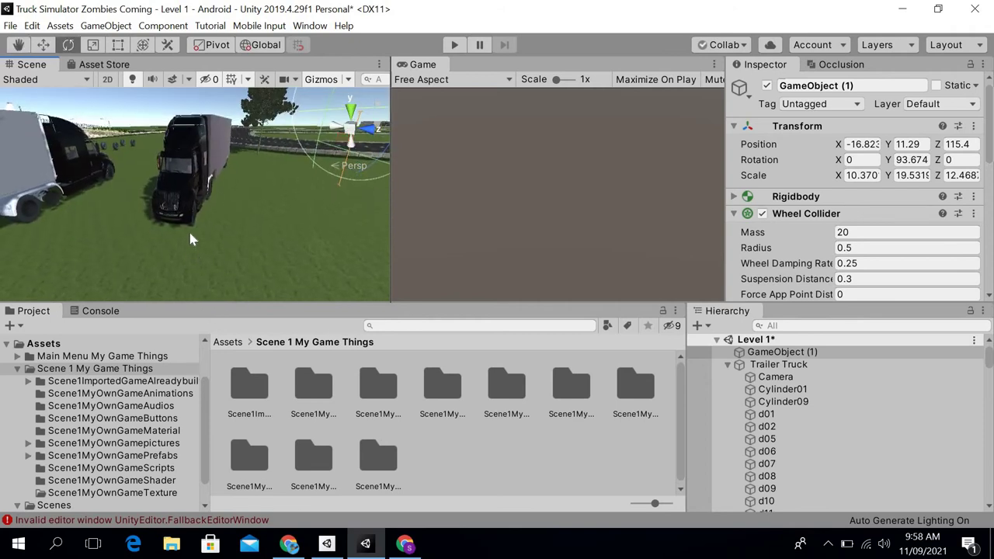
click(192, 226)
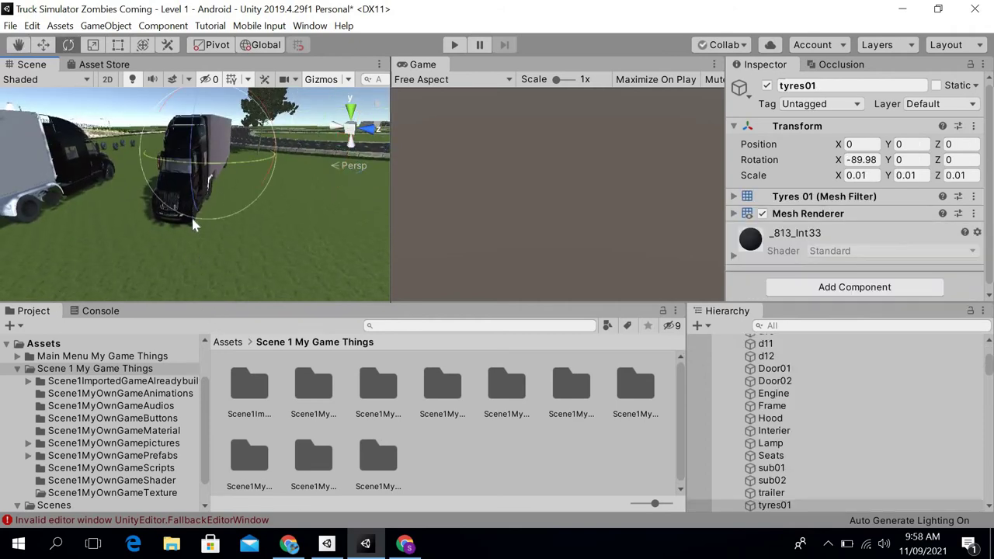
click(974, 127)
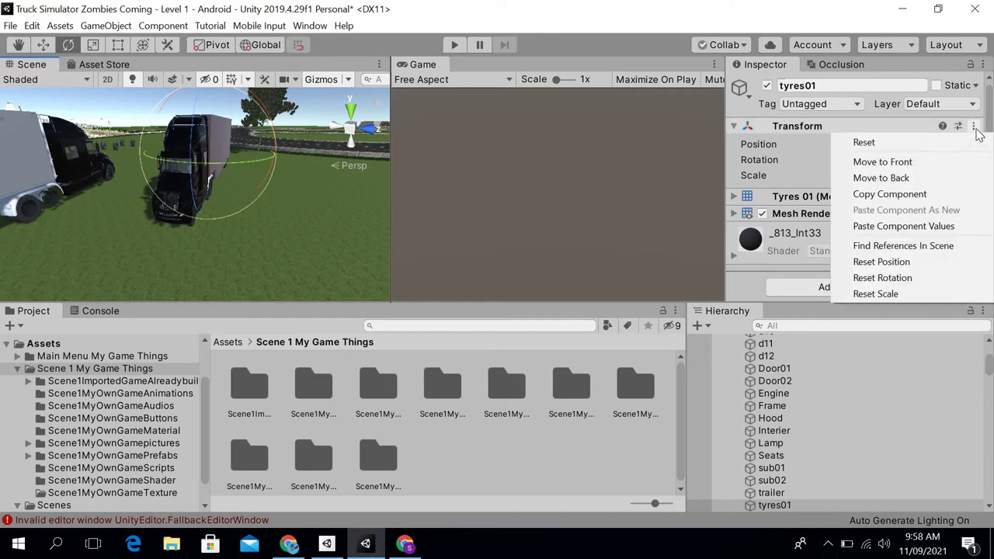
click(886, 198)
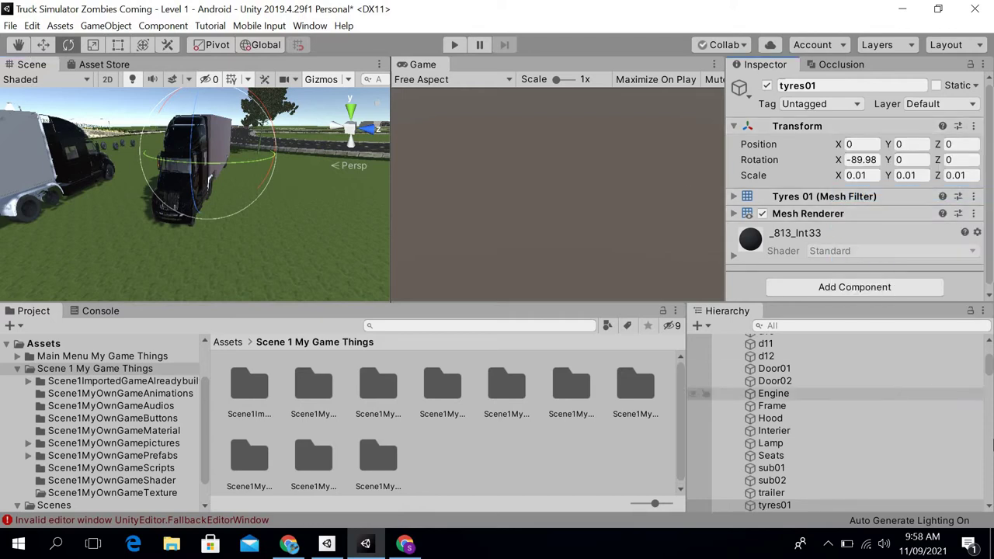
Step: Reselect GameObject (1) and examine its Wheel Collider suspension and friction settings
scroll(979, 398, up, 5)
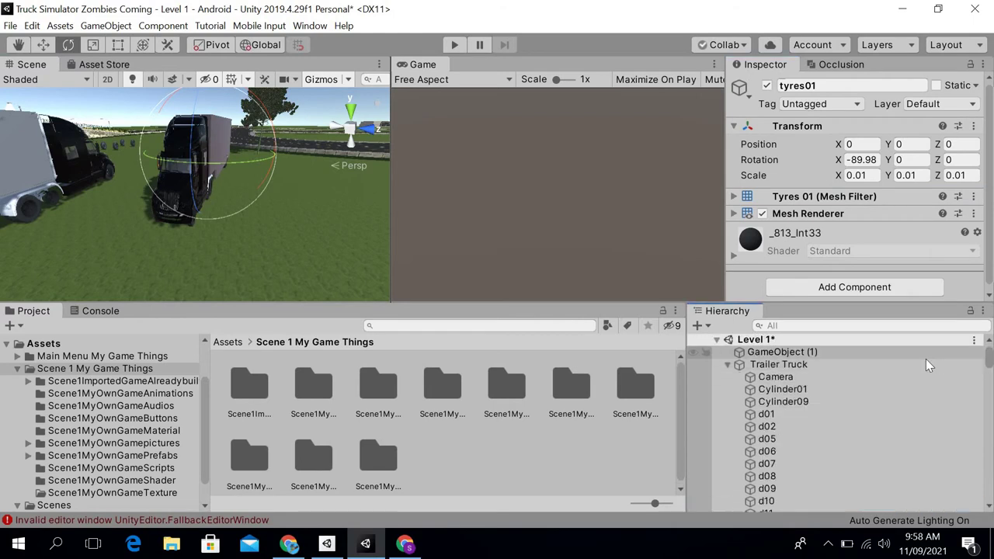
click(916, 355)
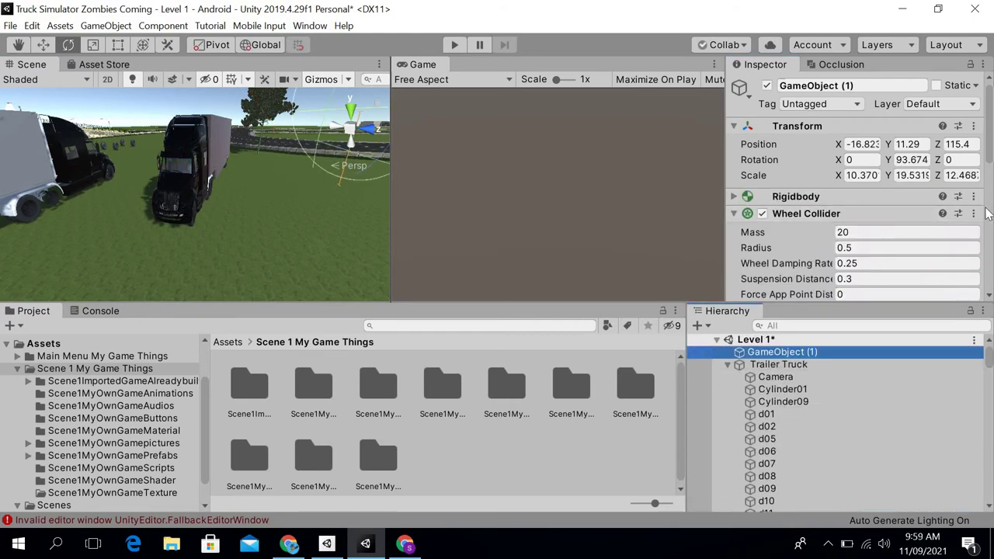
drag(991, 128, 985, 190)
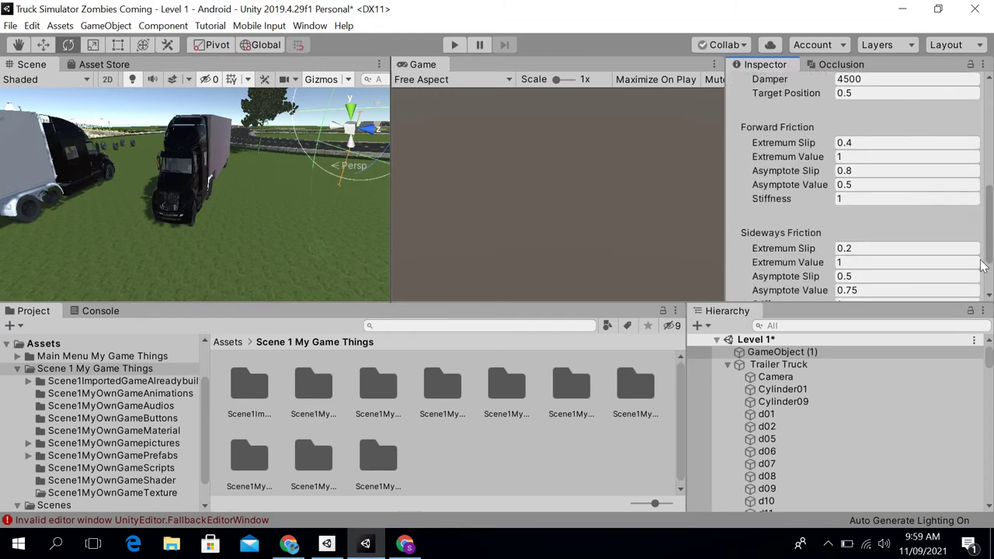
scroll(983, 265, down, 2)
scroll(986, 217, up, 8)
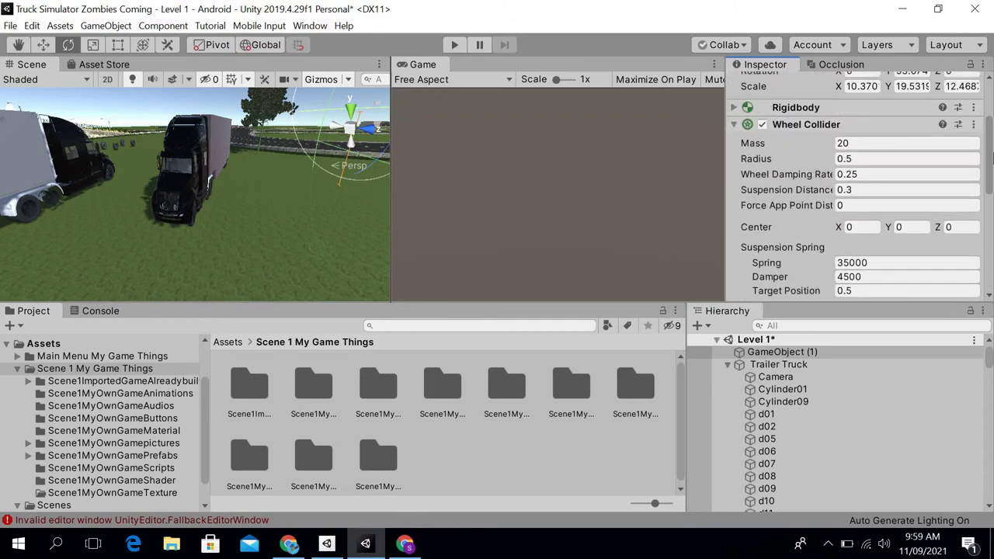
Step: Scale the wheel collider object down along the Y axis to about 4.69
right_drag(360, 201, 334, 194)
key(Right)
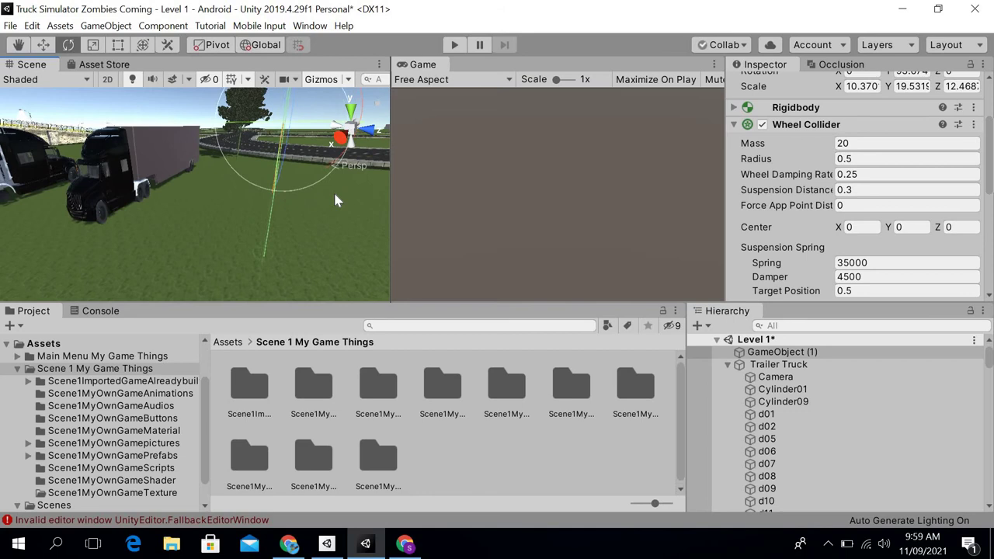
alt+drag(335, 200, 421, 195)
key(Left)
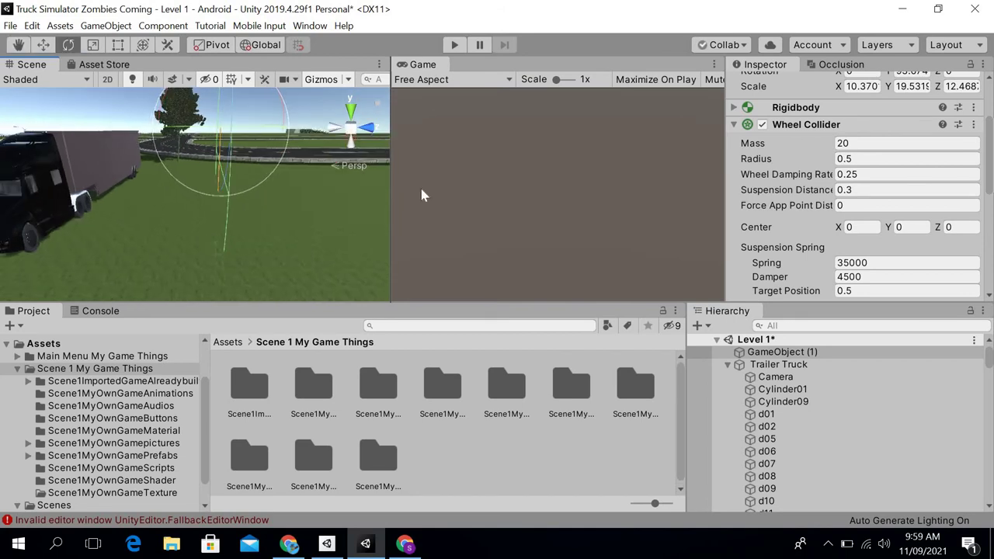
key(Left)
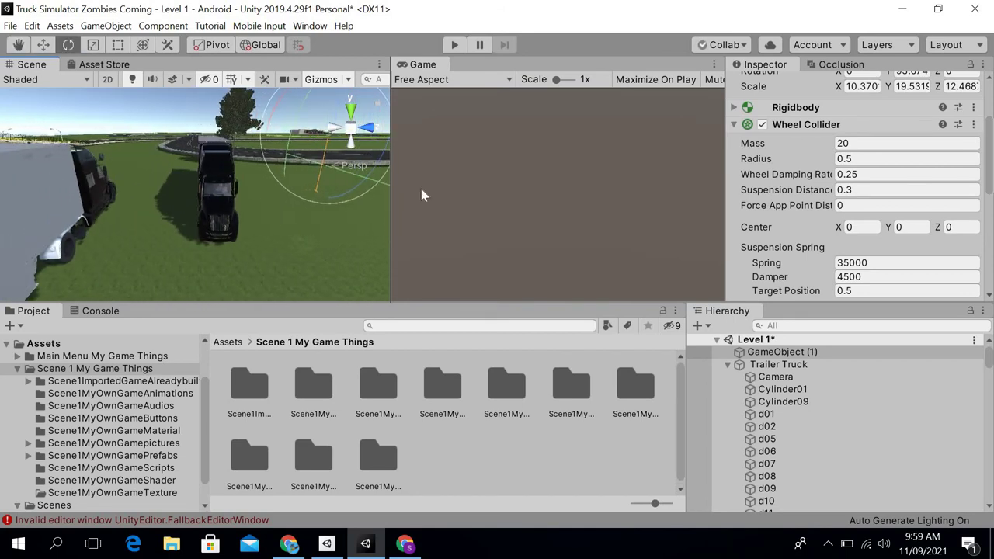
key(Right)
key(Right)
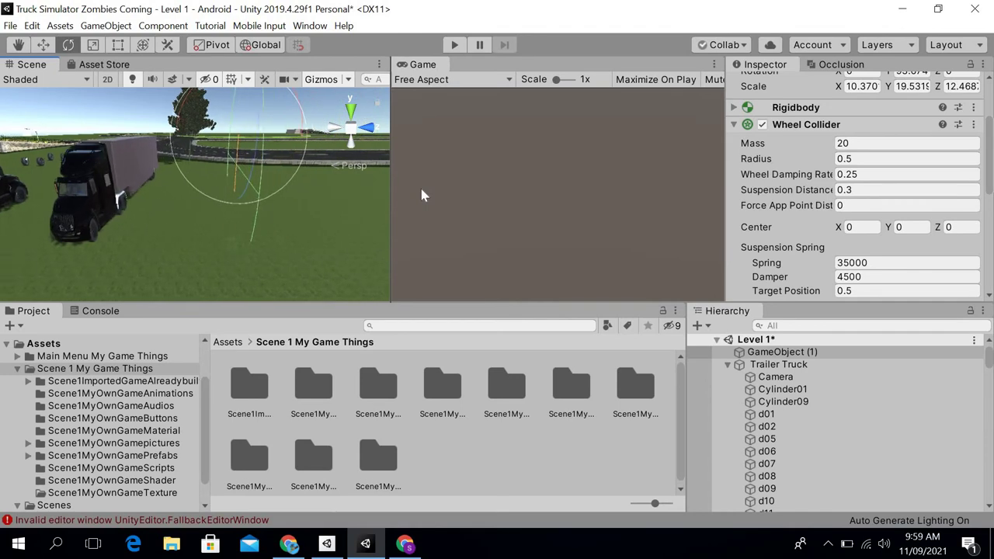
key(Right)
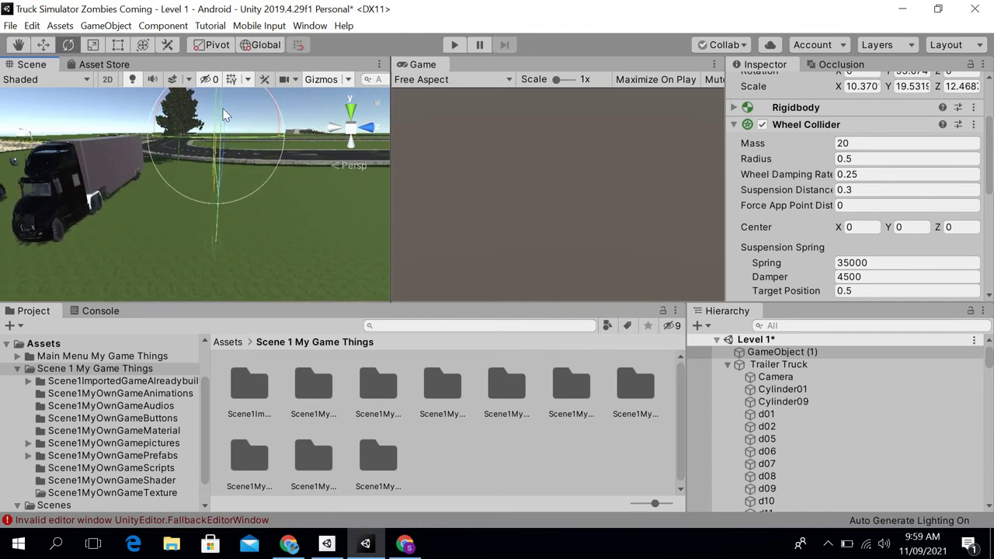
click(90, 47)
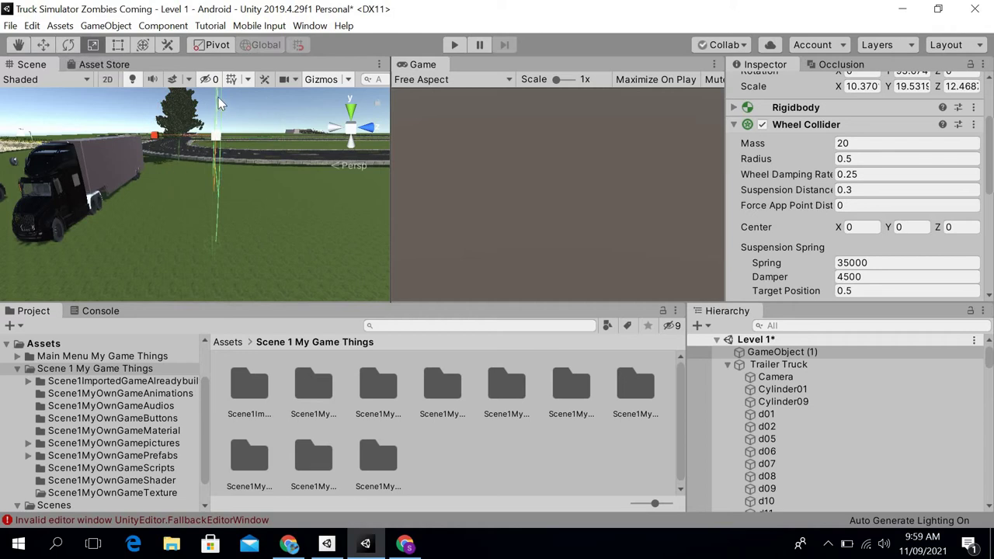
drag(218, 98, 191, 121)
right_drag(237, 118, 363, 134)
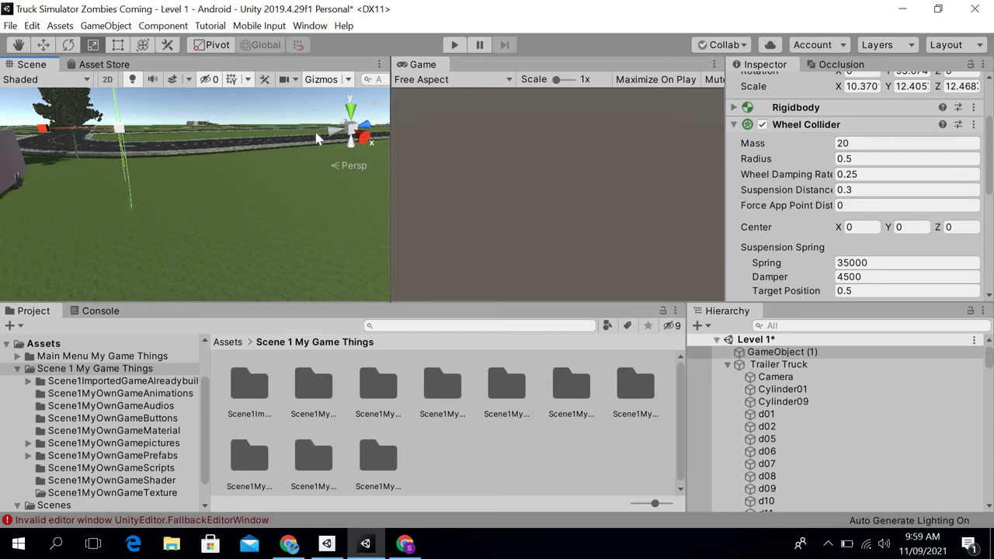
key(Left)
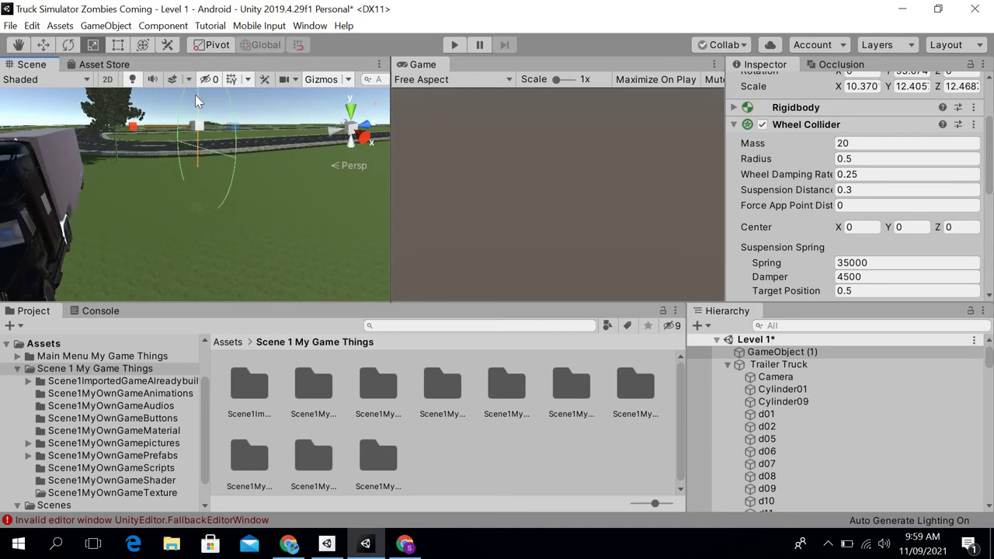
drag(195, 98, 201, 141)
Step: Move the wheel collider object beside the truck cab, to about X -9.46, Y 6.66, Z 107.4
click(44, 45)
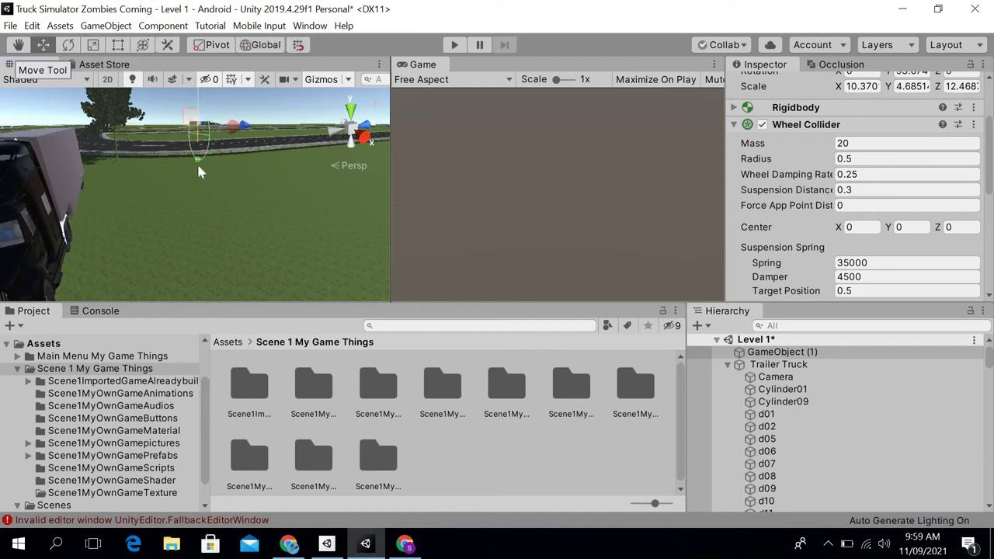
drag(265, 148, 190, 160)
right_drag(184, 177, 139, 114)
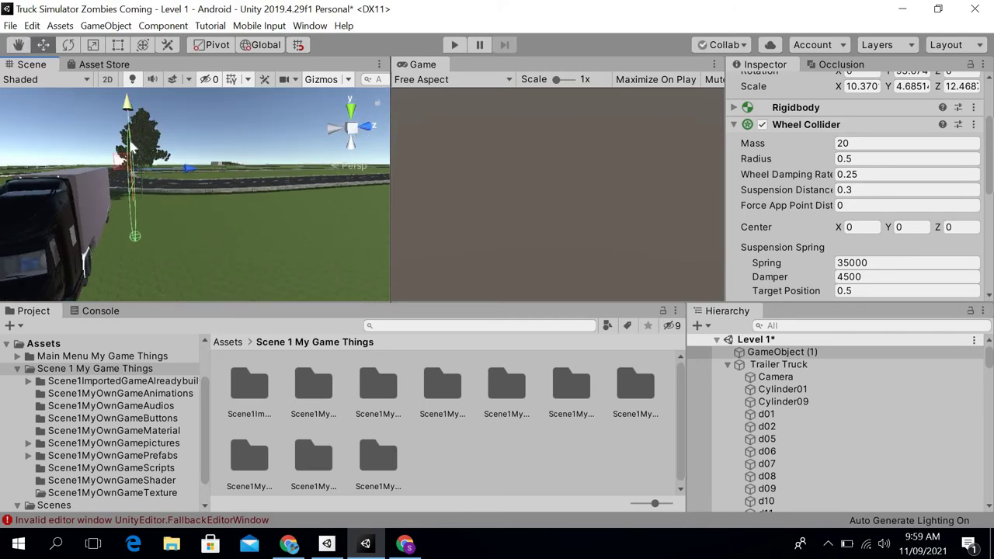
click(144, 95)
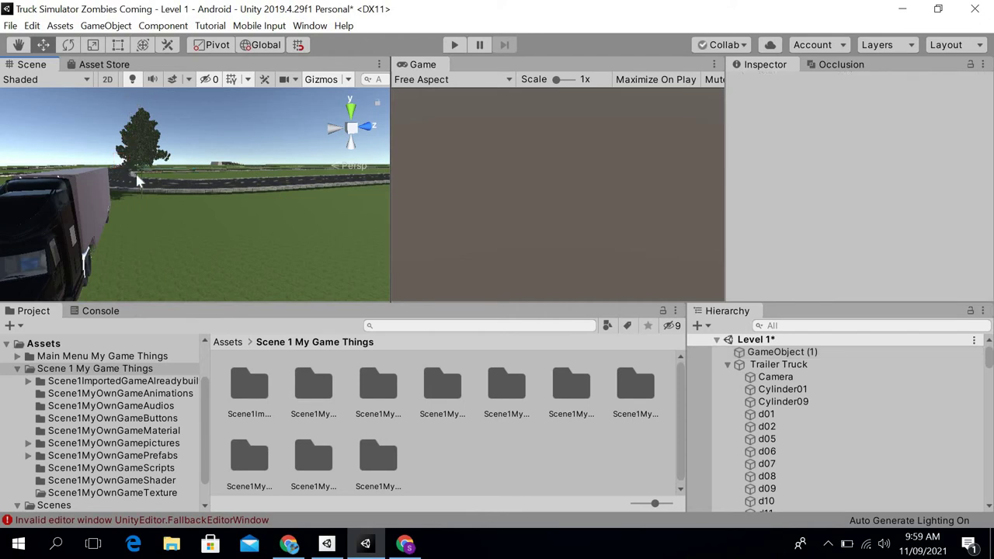
click(786, 353)
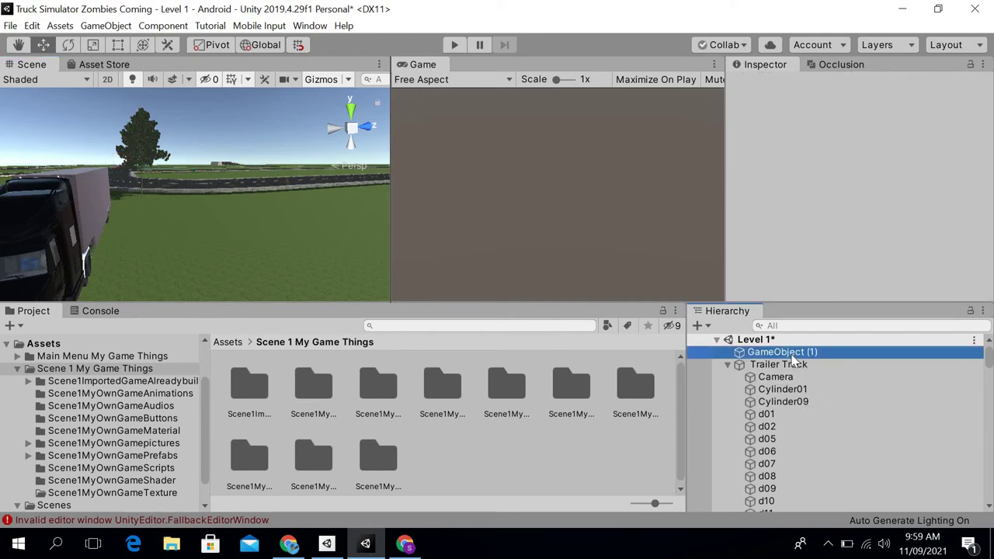
drag(128, 110, 137, 213)
key(f)
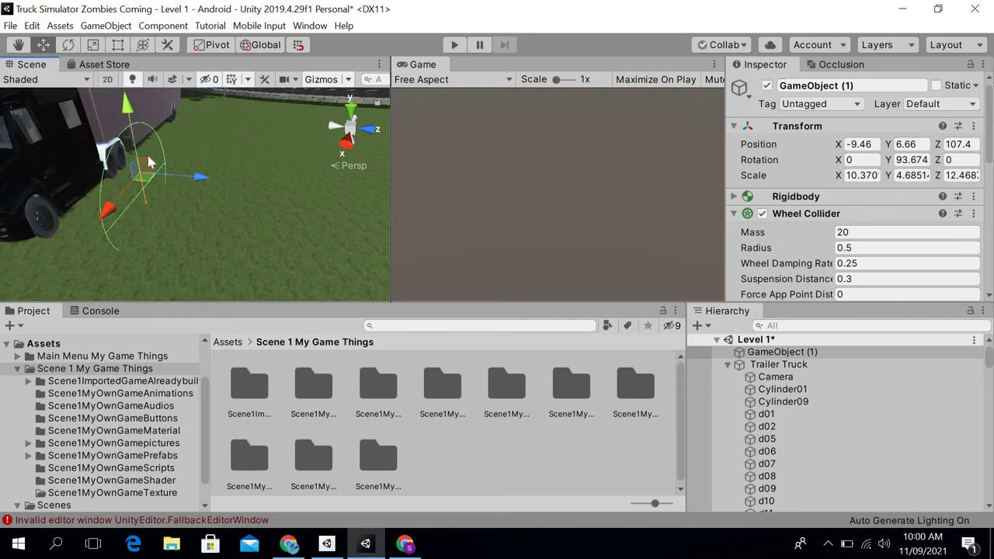
Step: Scale the wheel collider object's Y to about 1.89 and move it toward the front wheel, to about X -6.56, Z 106.41
click(94, 46)
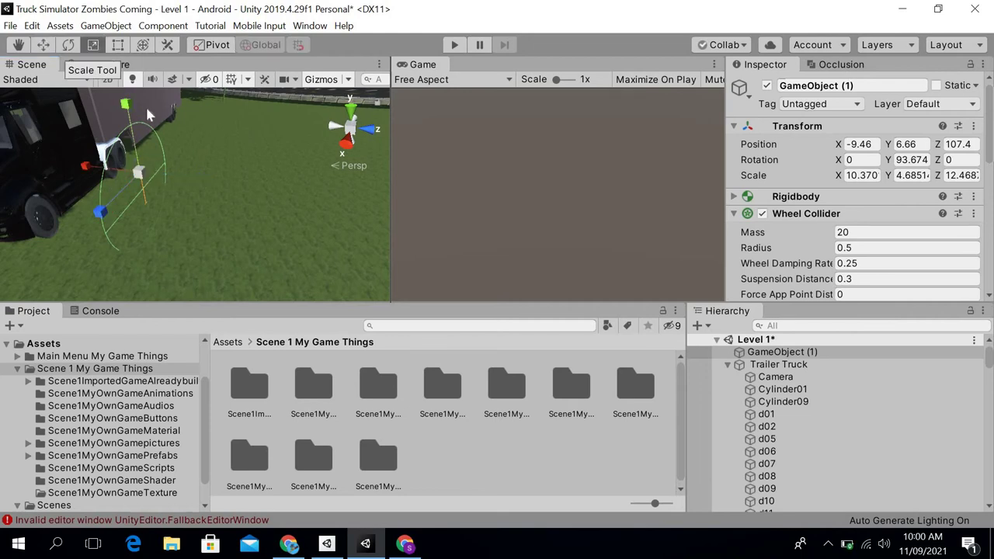
drag(126, 106, 136, 155)
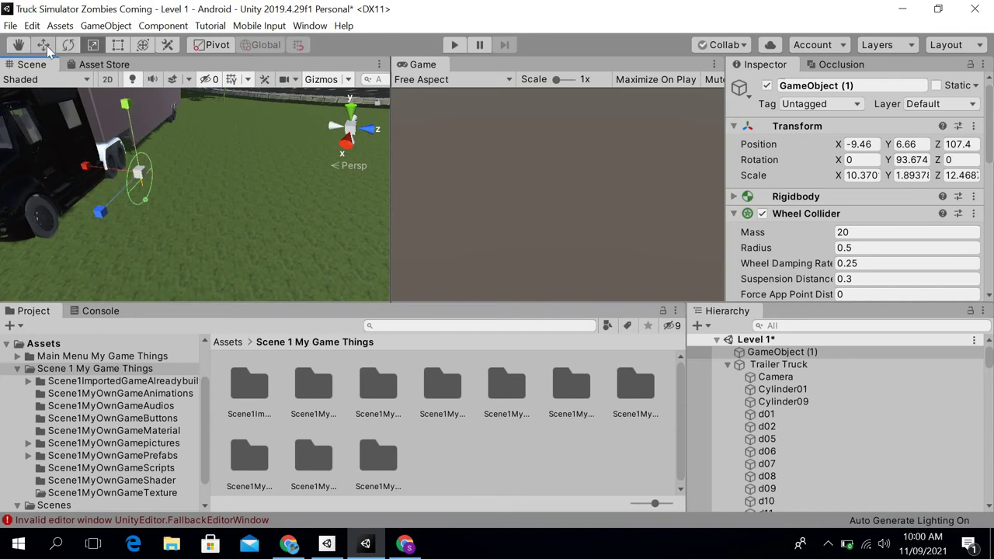
click(44, 45)
mouse_move(111, 214)
mouse_down()
mouse_move(78, 244)
mouse_move(109, 244)
mouse_move(114, 235)
mouse_move(100, 230)
mouse_up()
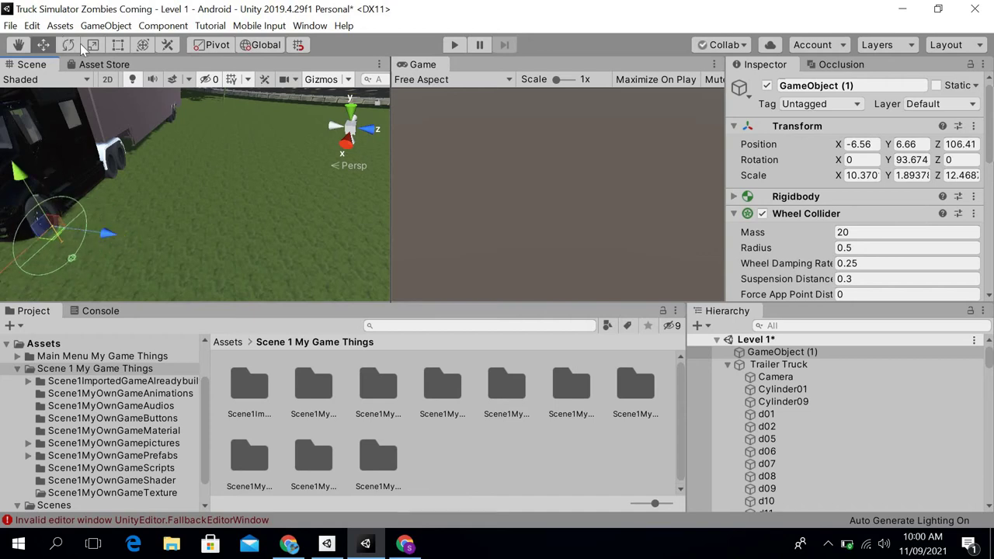
Step: Move the wheel collider object against the truck's front wheel, to about X -6.86, Z 105.38, and scale its Y to about 1.24
right_drag(156, 204, 247, 137)
scroll(247, 137, down, 6)
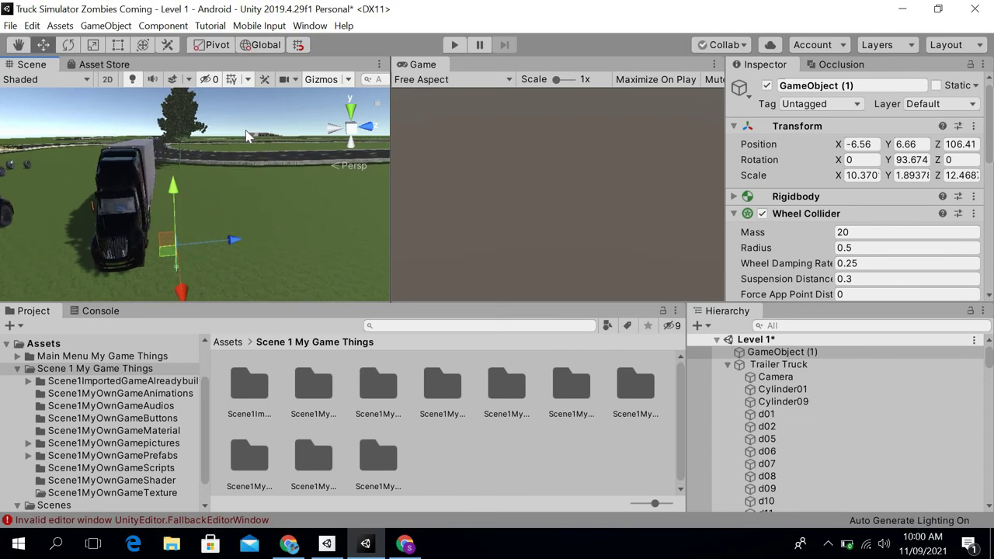
key(Left)
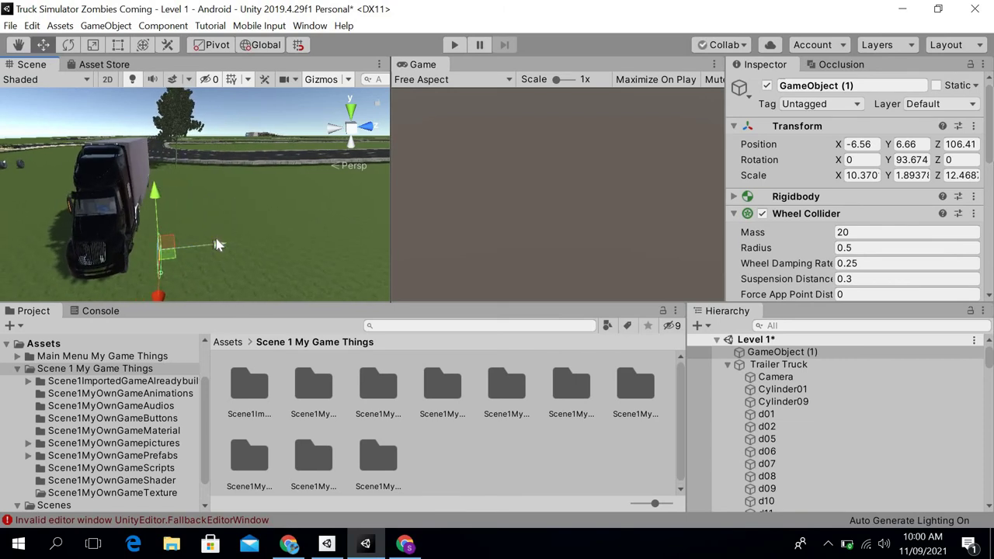
drag(217, 241, 128, 290)
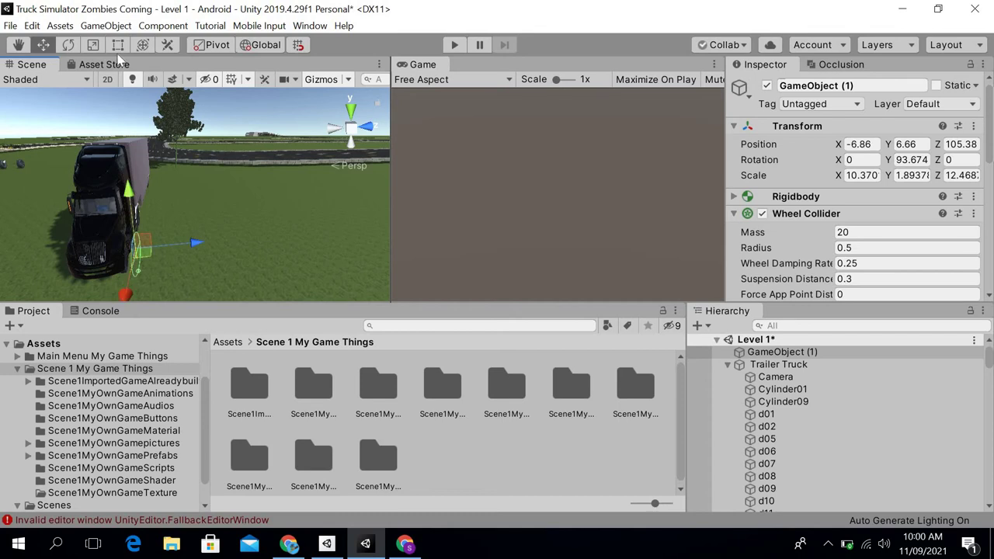
click(93, 44)
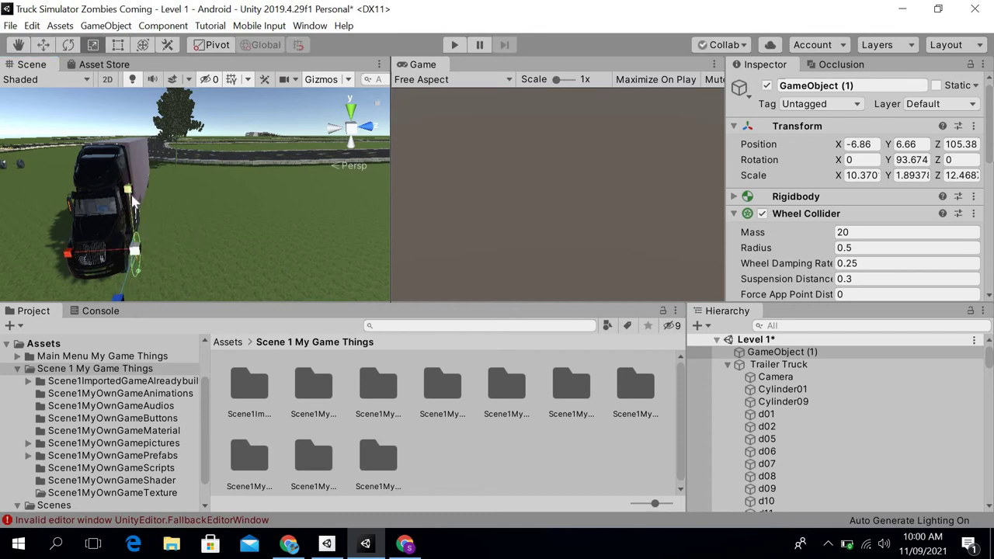
drag(133, 200, 135, 211)
Step: Align the wheel collider object with the front wheel at about X -7.21, Y 6.32, Z 105.26, and scale its Y to about 1.02
right_drag(212, 229, 111, 288)
key(Right)
scroll(111, 292, up, 6)
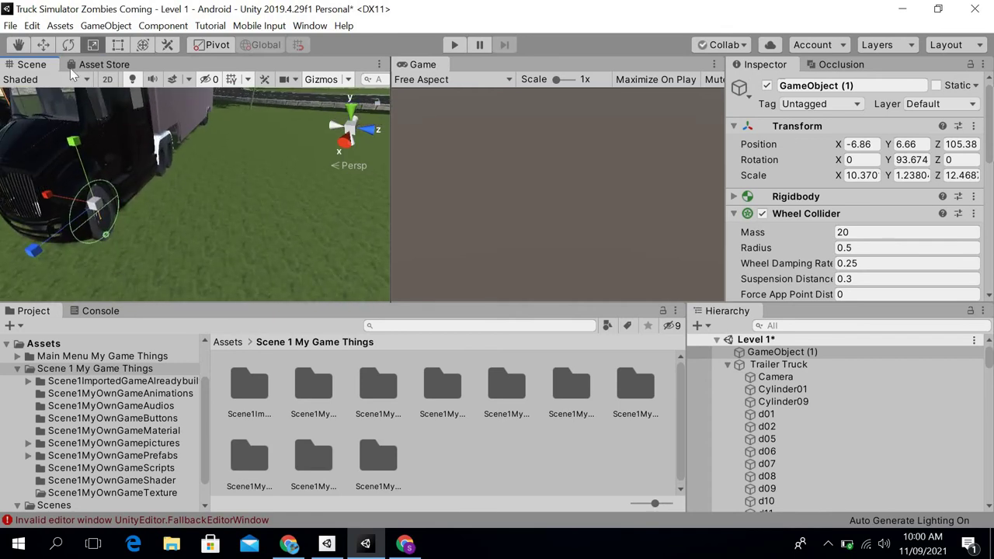
click(45, 46)
drag(78, 155, 138, 227)
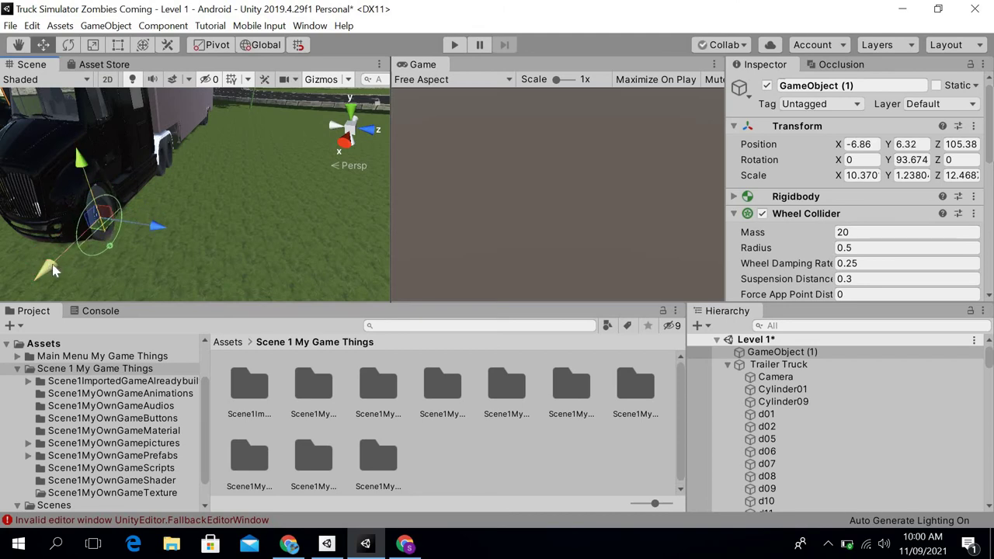
drag(52, 265, 67, 263)
drag(163, 221, 156, 218)
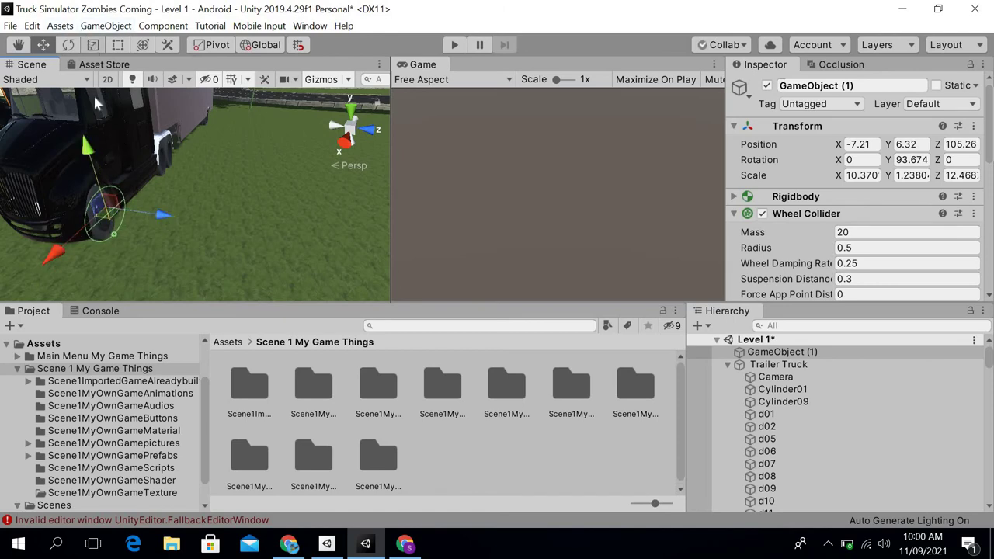
click(92, 48)
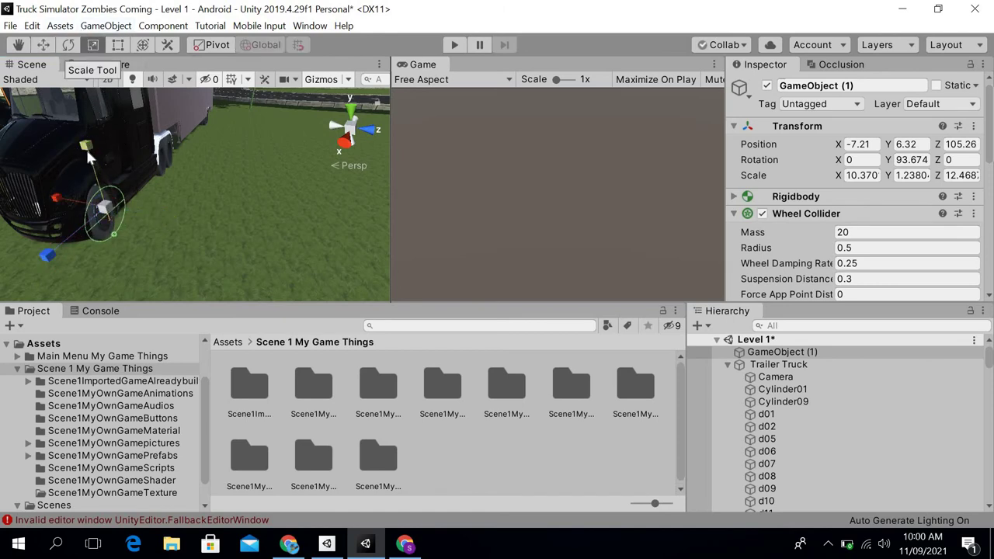
drag(85, 150, 89, 163)
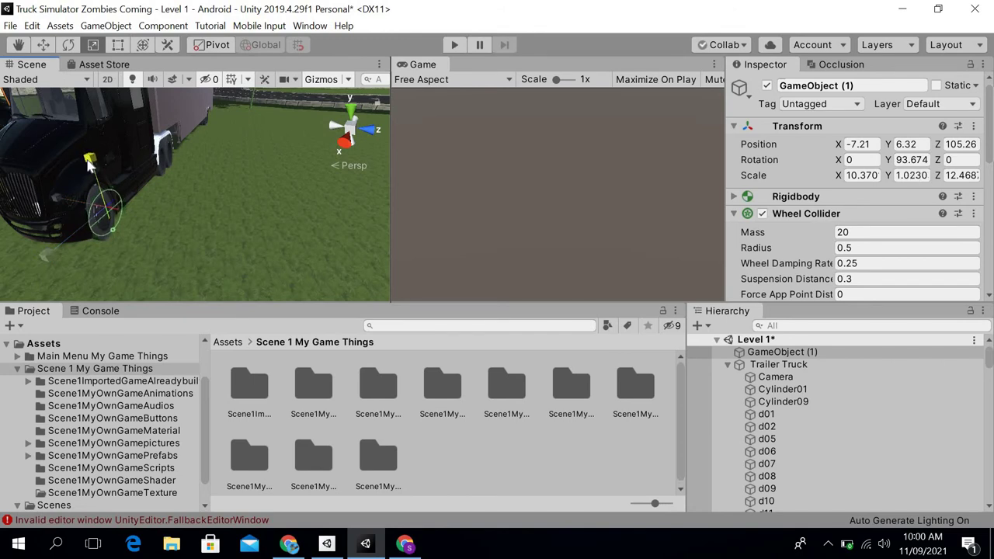
Step: Activate the Move tool for the wheel collider object GameObject (1) at the truck's front wheel
right_drag(262, 160, 260, 147)
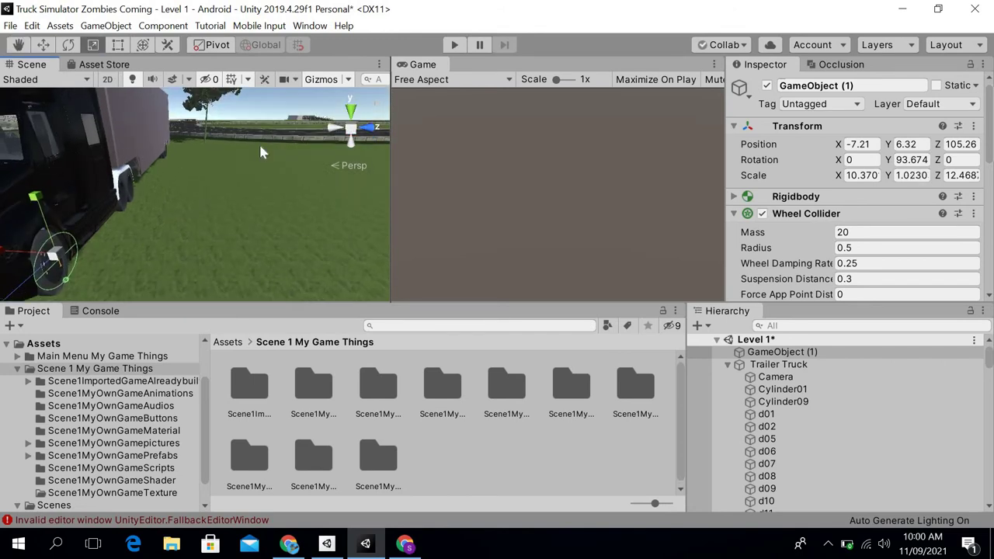
scroll(260, 152, down, 6)
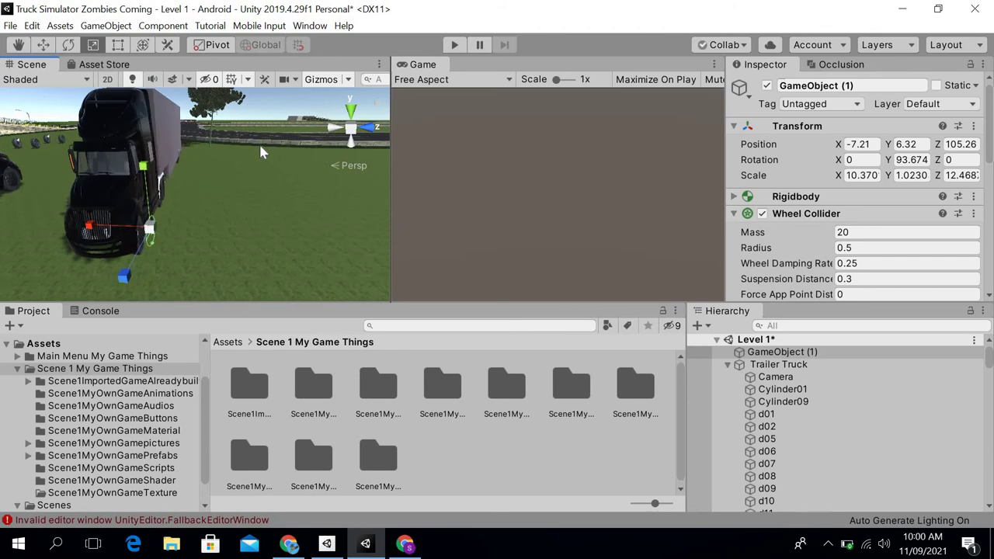
scroll(260, 152, up, 3)
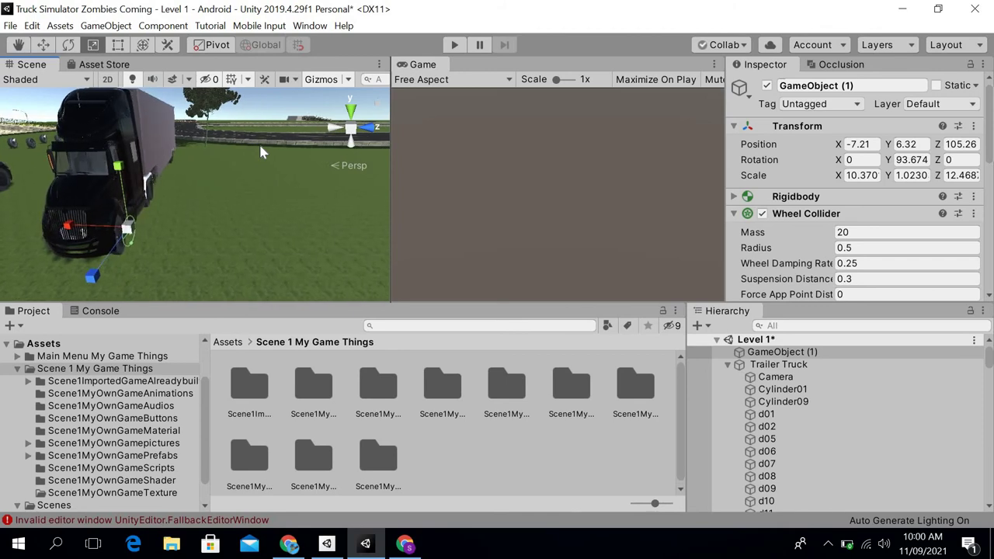
click(44, 45)
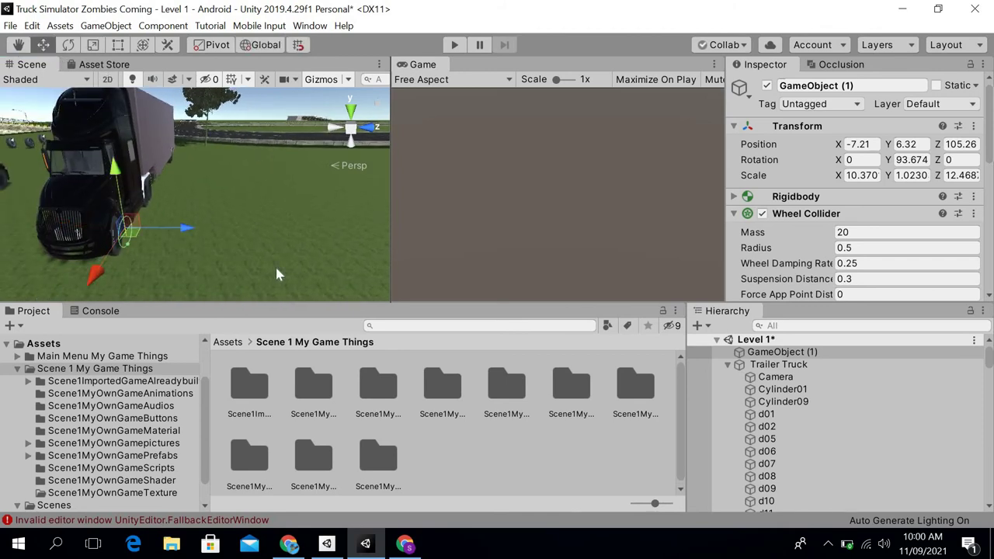
Step: Reparent the Trailer Truck's parts, from Camera through windows, under GameObject (1)
click(783, 377)
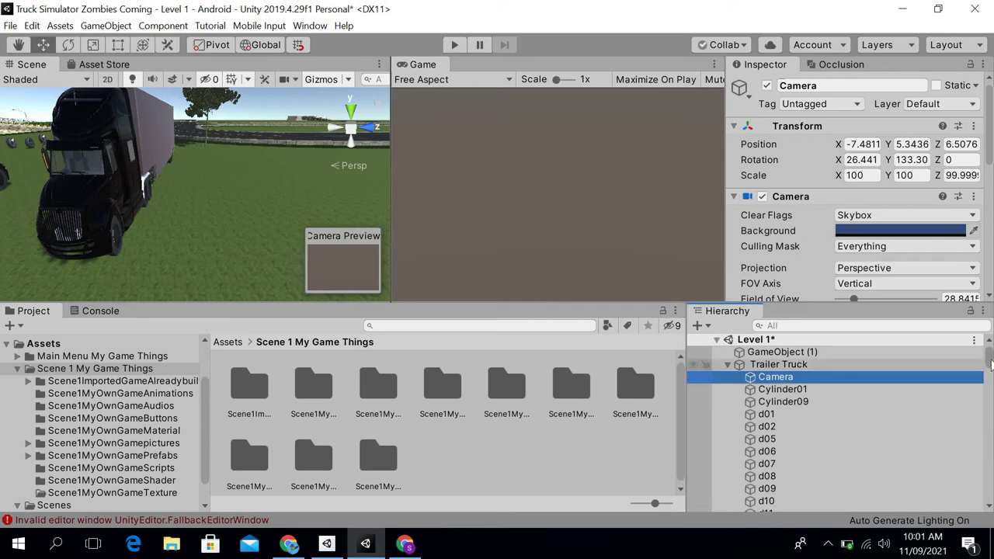
drag(990, 362, 987, 394)
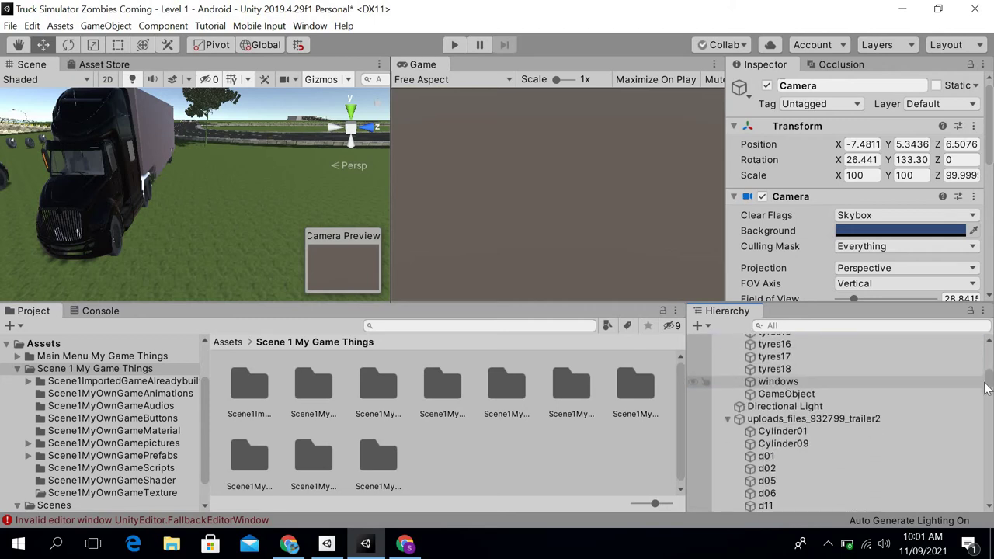
shift+click(822, 384)
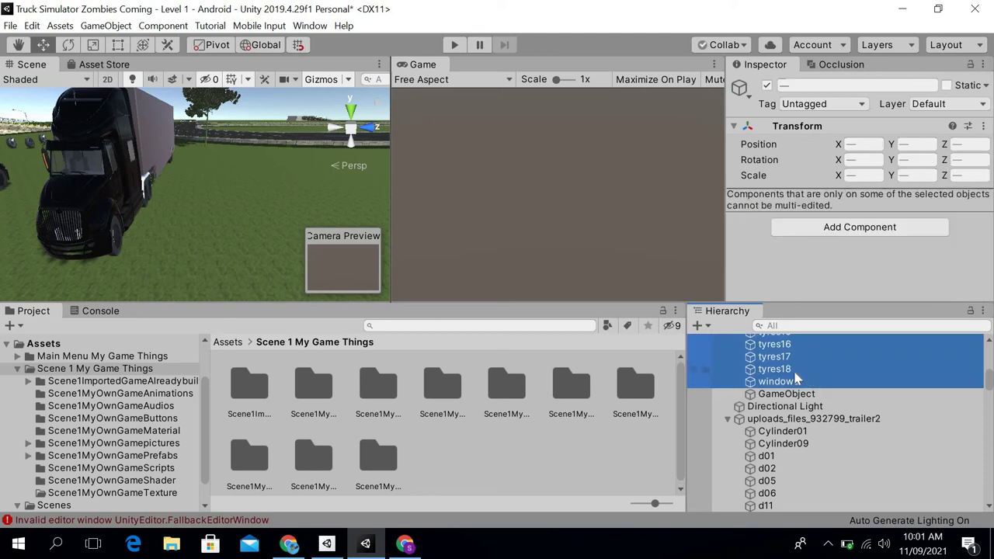
drag(796, 379, 783, 354)
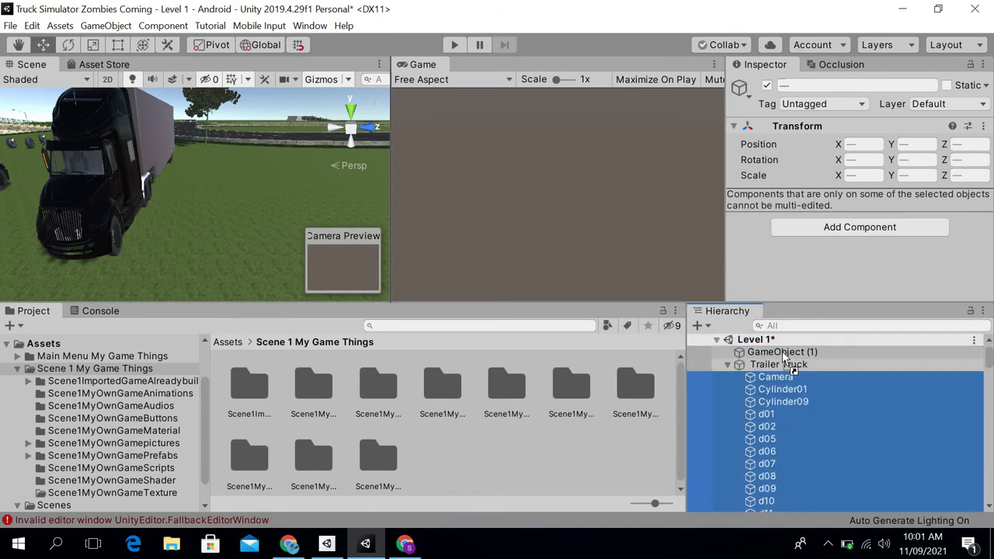
drag(783, 353, 783, 349)
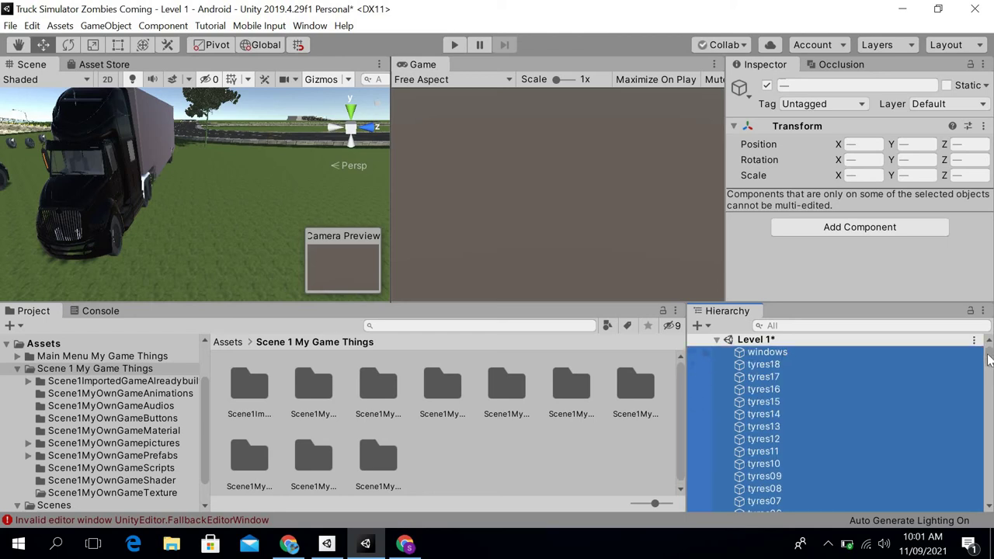
drag(816, 377, 778, 404)
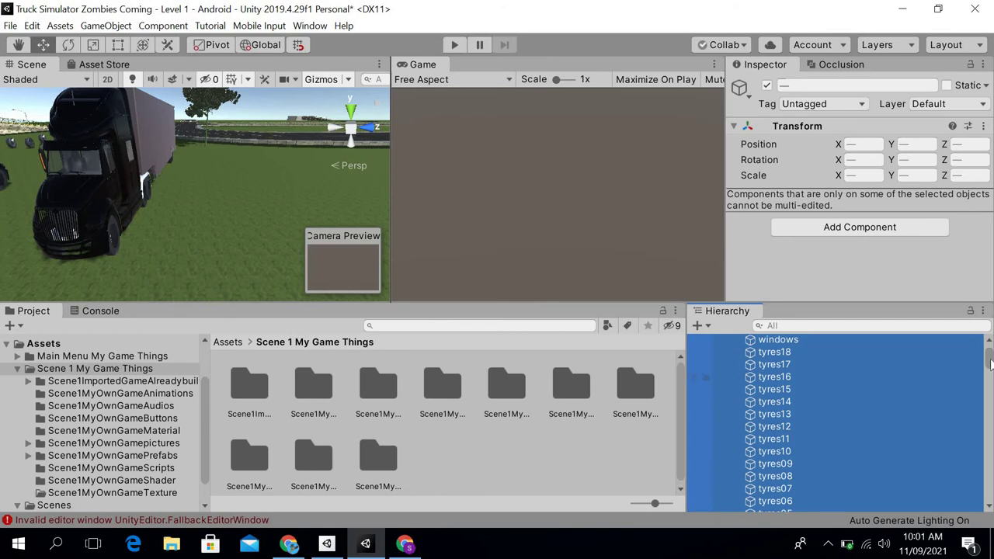
scroll(990, 359, up, 1)
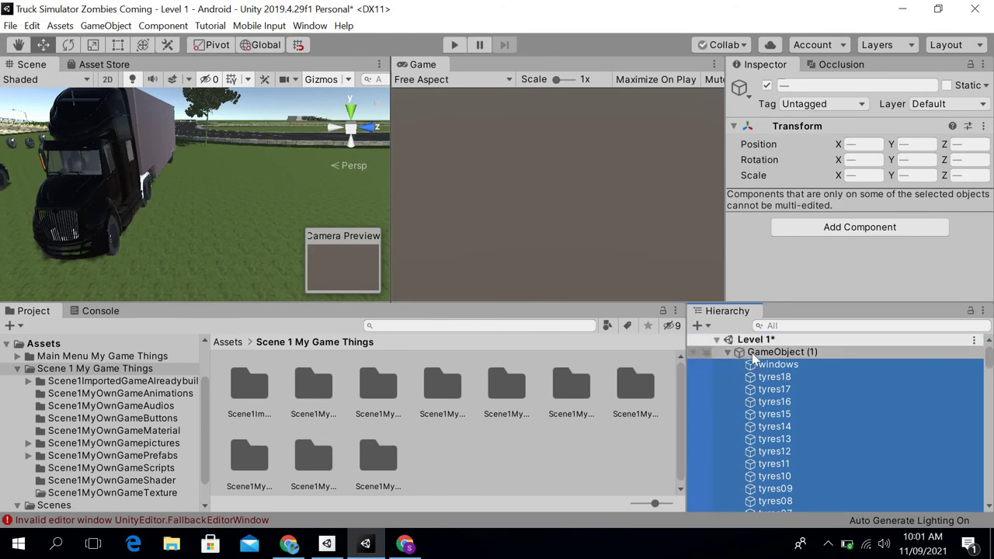
Step: Collapse GameObject (1) in the hierarchy and delete the old Trailer Truck object with its remaining child
click(781, 352)
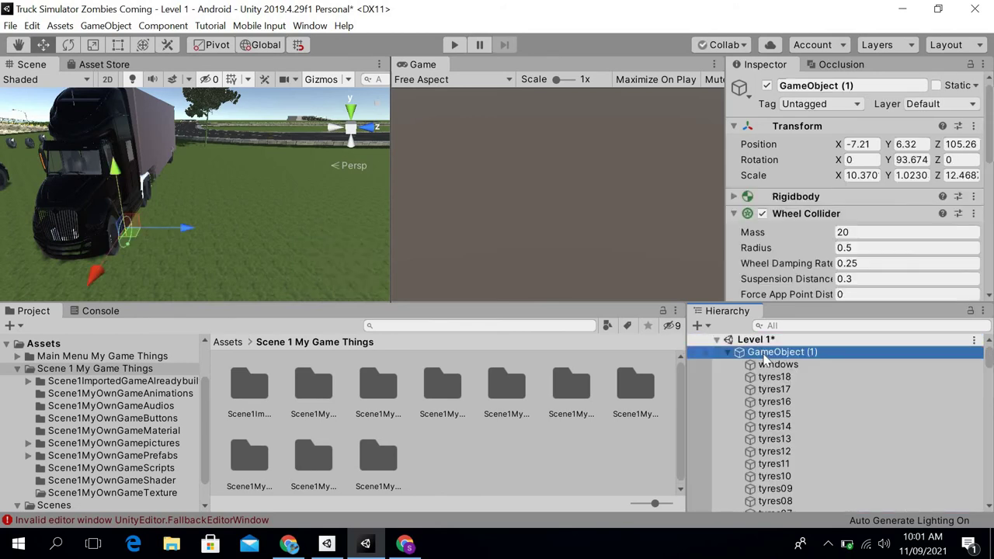
click(728, 353)
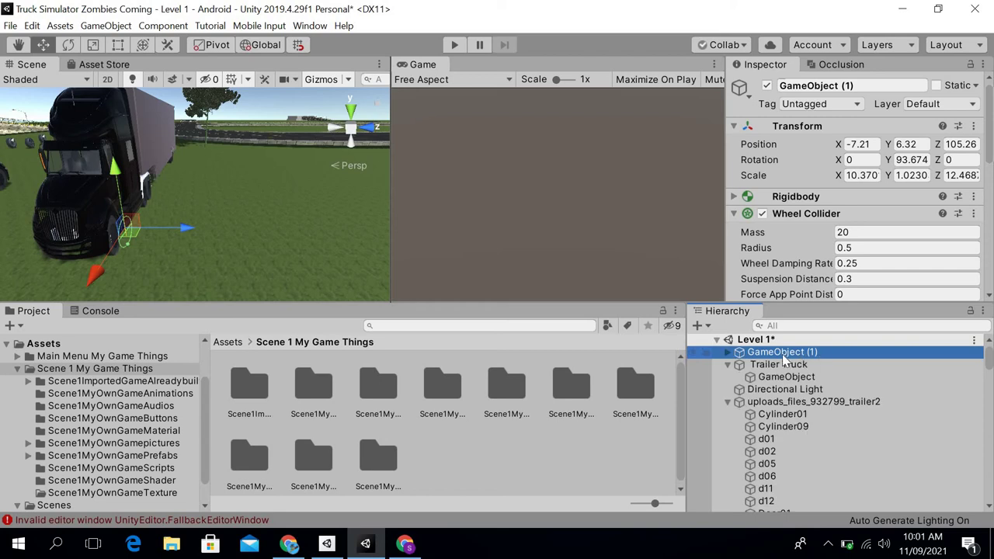
click(729, 353)
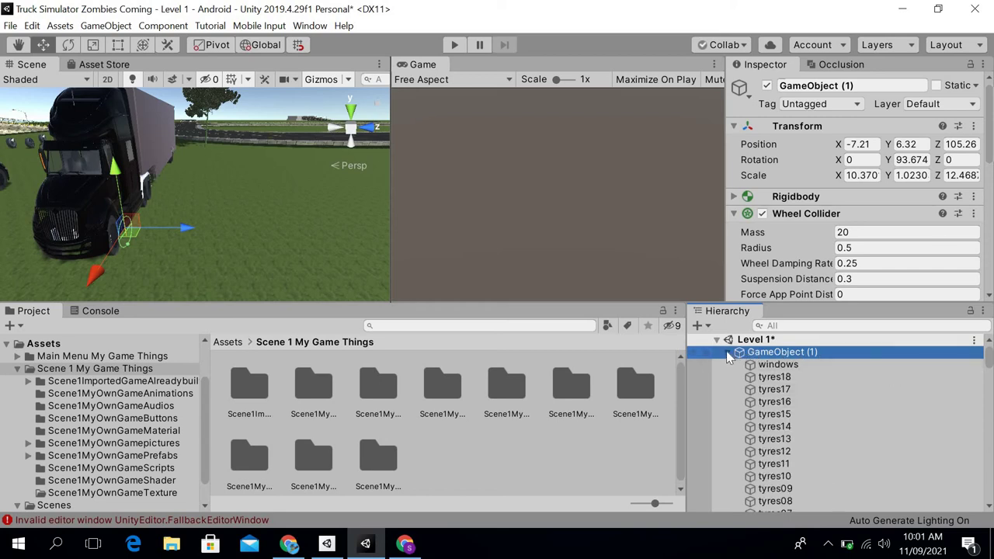
click(728, 352)
click(757, 365)
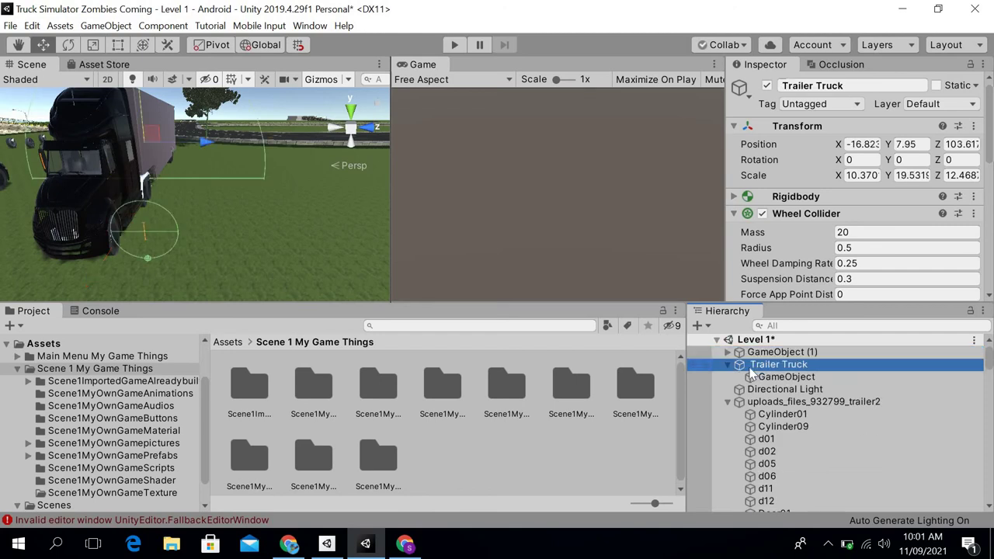
click(730, 366)
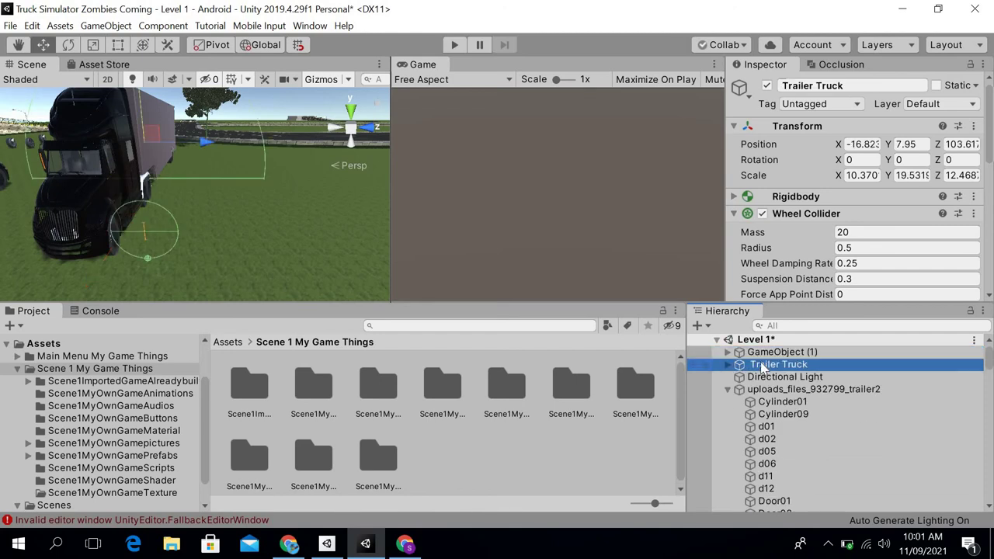
right_click(763, 369)
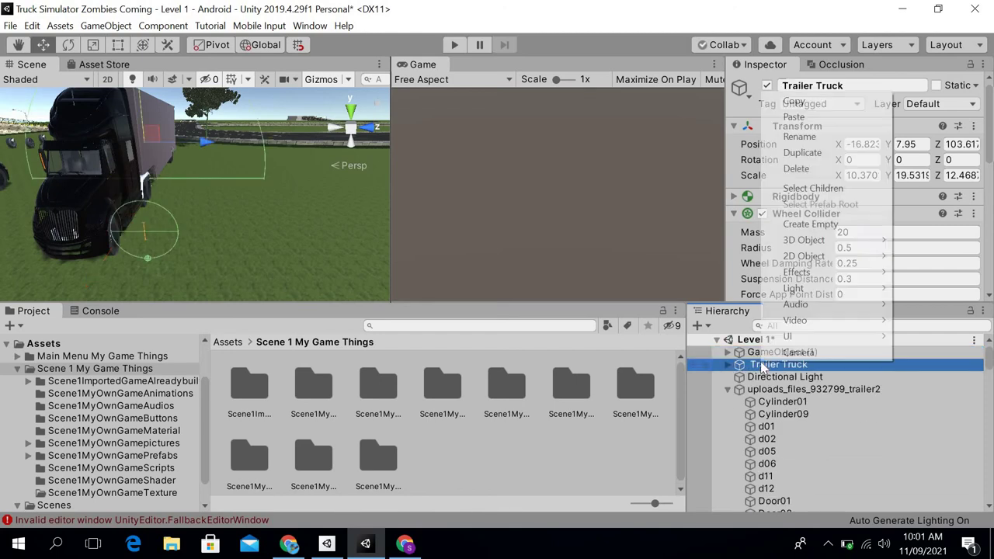
click(810, 170)
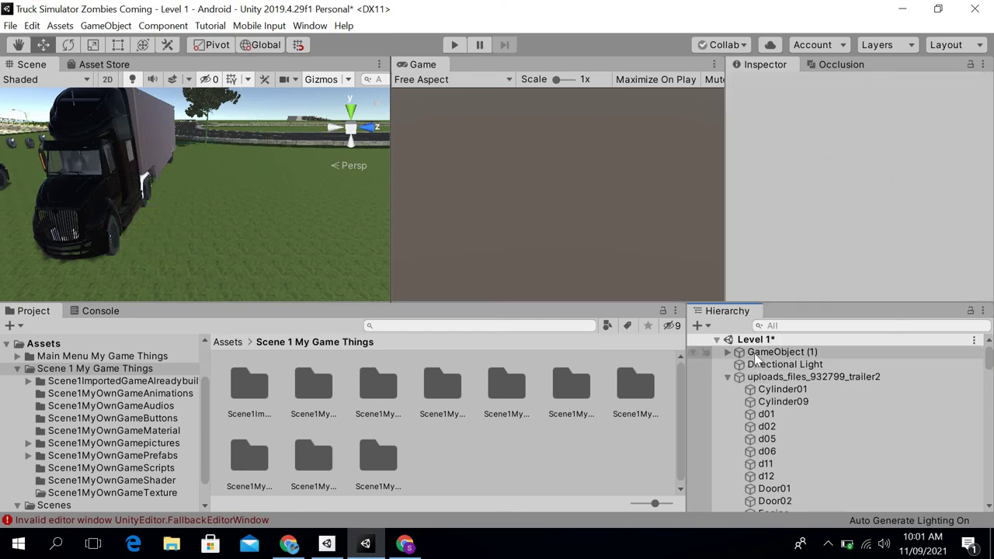
Step: Select GameObject (1) and examine its wheel collider's placement around the front of the truck
click(769, 353)
right_drag(226, 229, 167, 207)
key(Left)
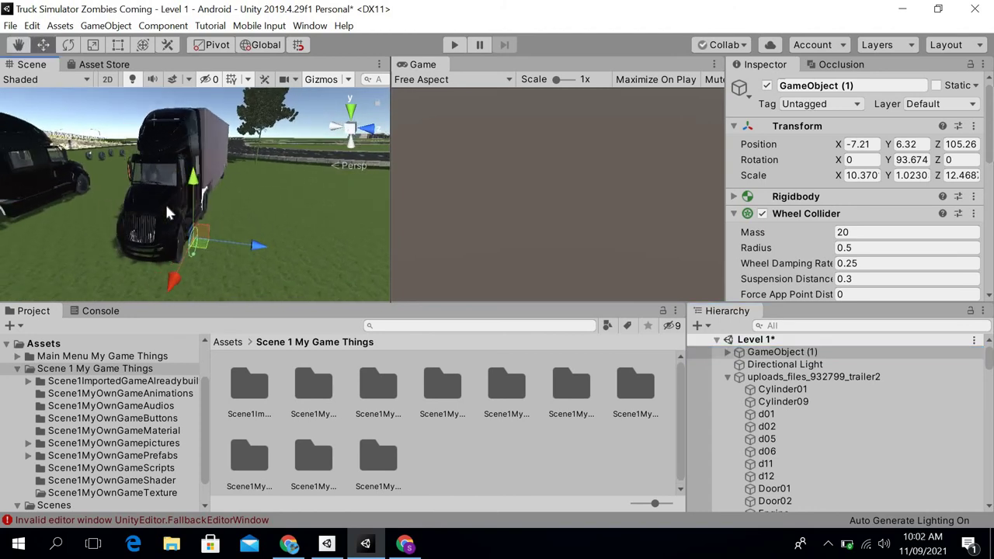
key(Up)
key(Down)
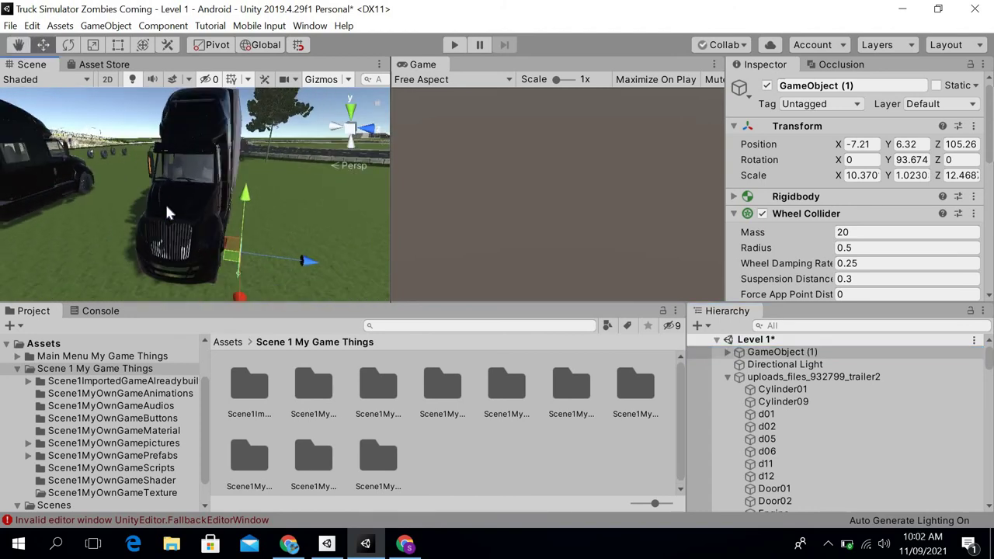
key(Right)
key(Up)
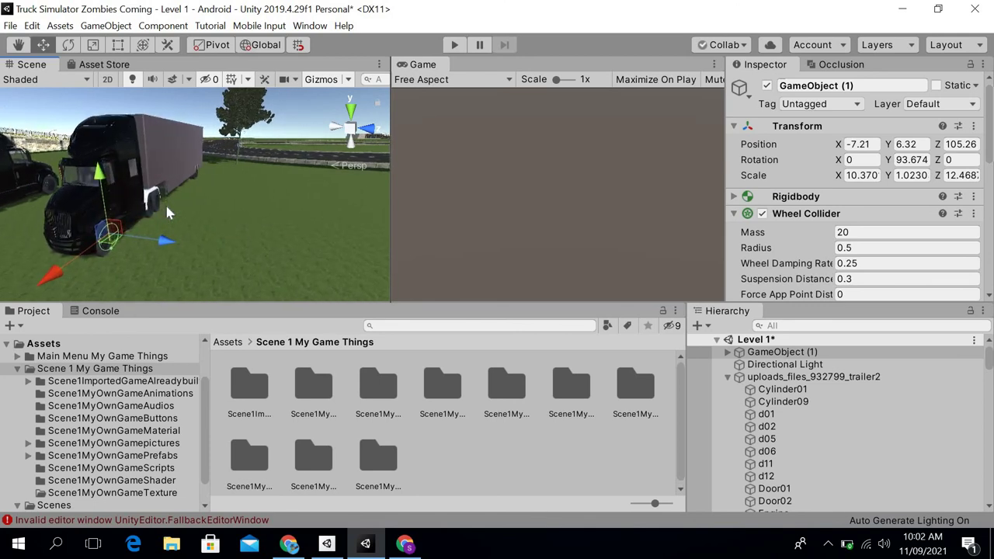
key(Left)
key(Up)
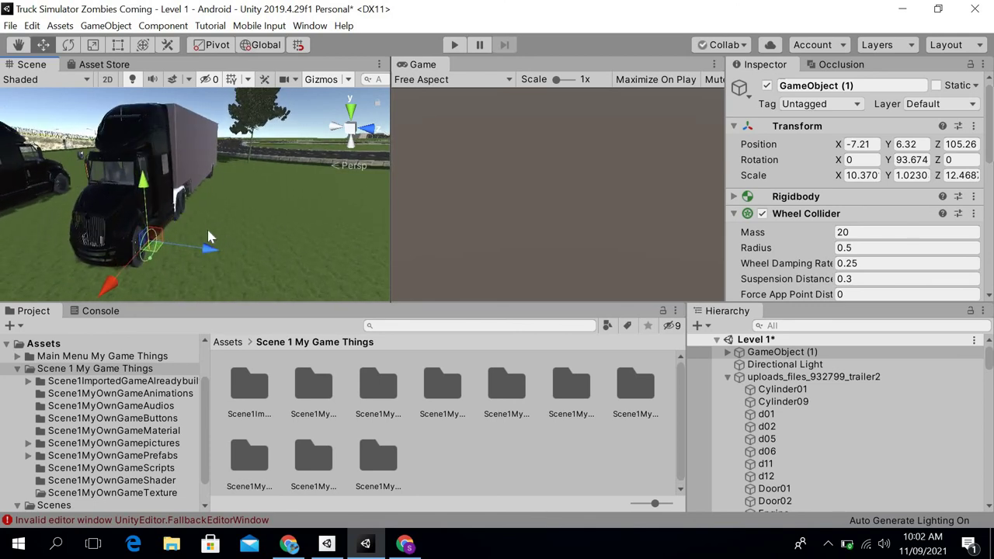
right_drag(221, 228, 264, 219)
key(Left)
key(Down)
key(Left)
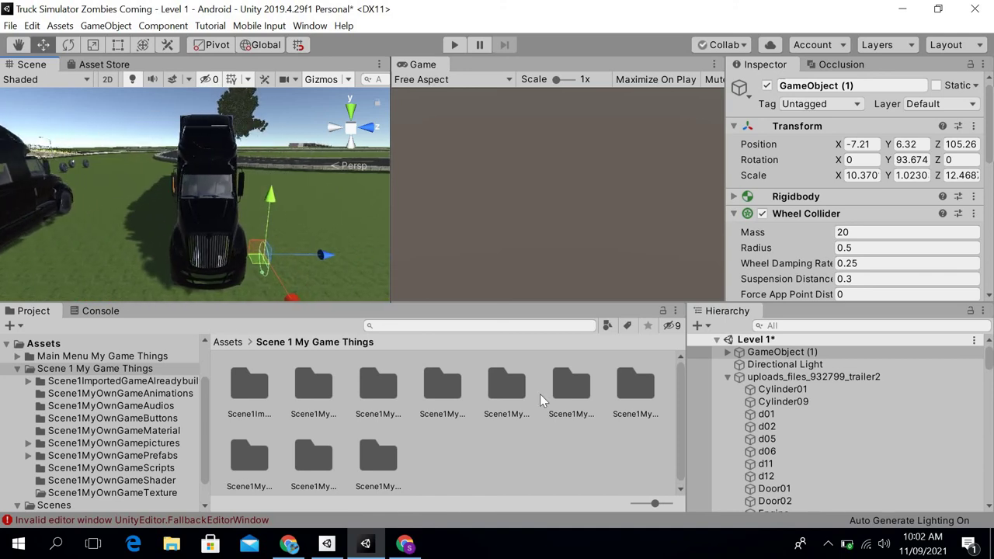
Step: Create an empty child of GameObject (1) with a Wheel Collider and move it to the truck's opposite front side, about X 0.289, Z 0.015
click(729, 353)
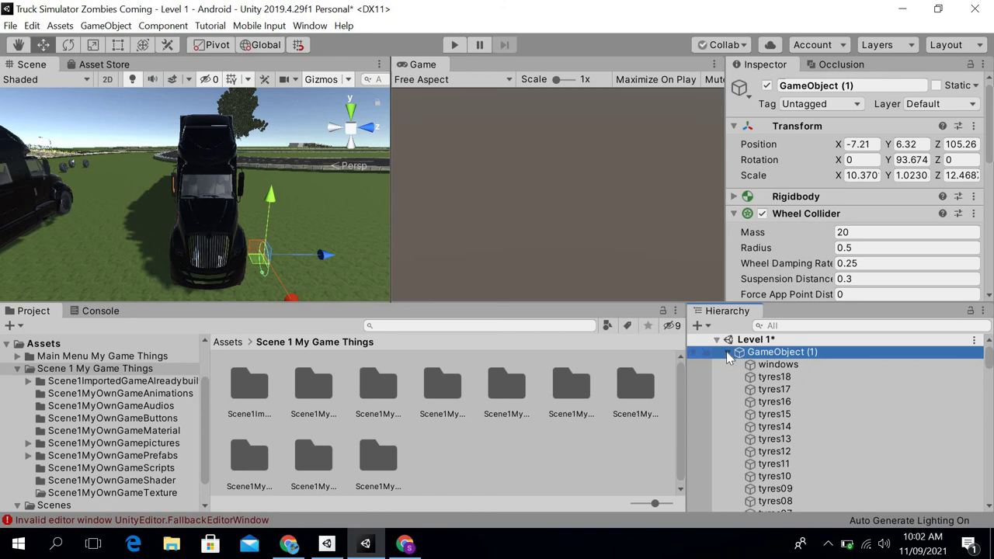
right_click(767, 354)
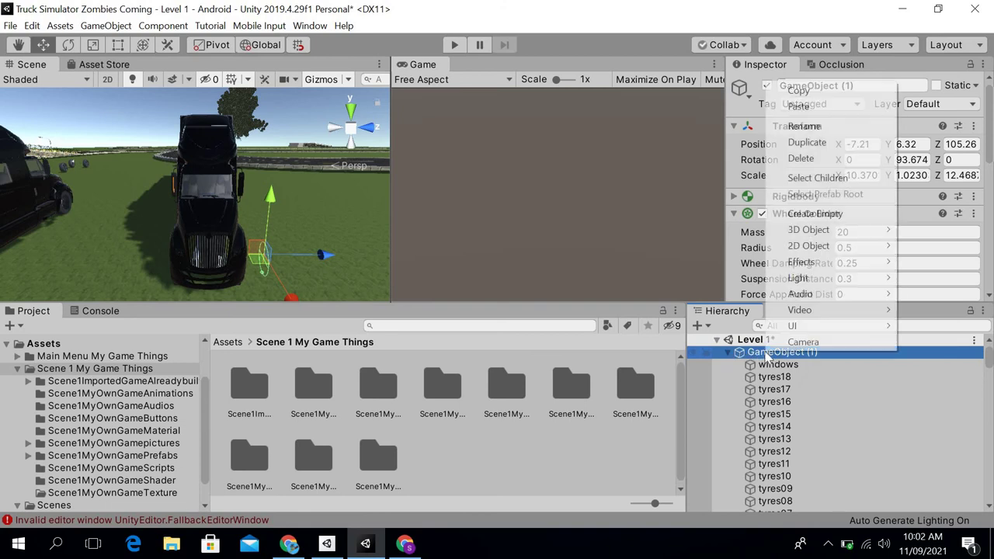
click(816, 214)
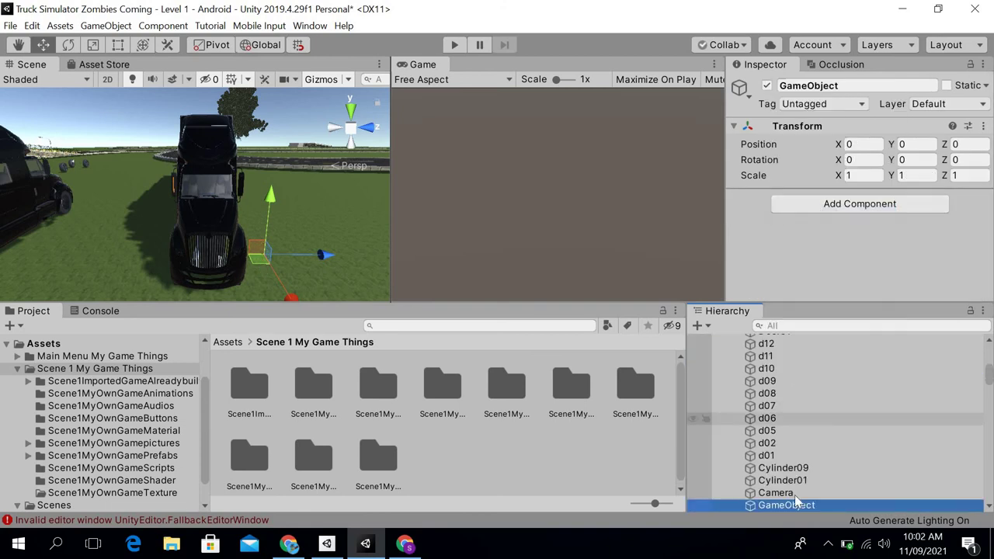
click(866, 209)
click(793, 262)
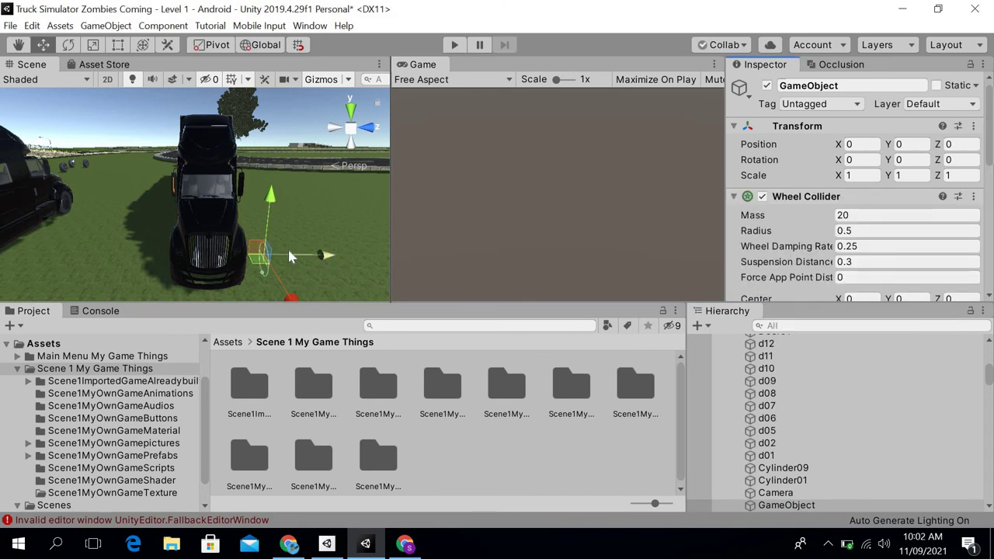
drag(289, 256, 231, 215)
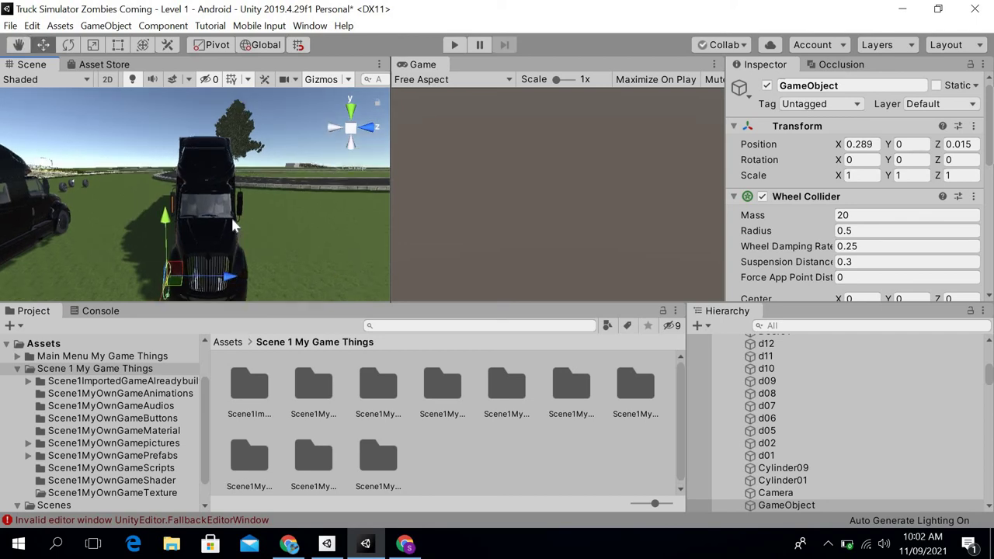
Step: Examine the new child wheel collider's placement against the truck's front and sides
key(Left)
key(Up)
key(Down)
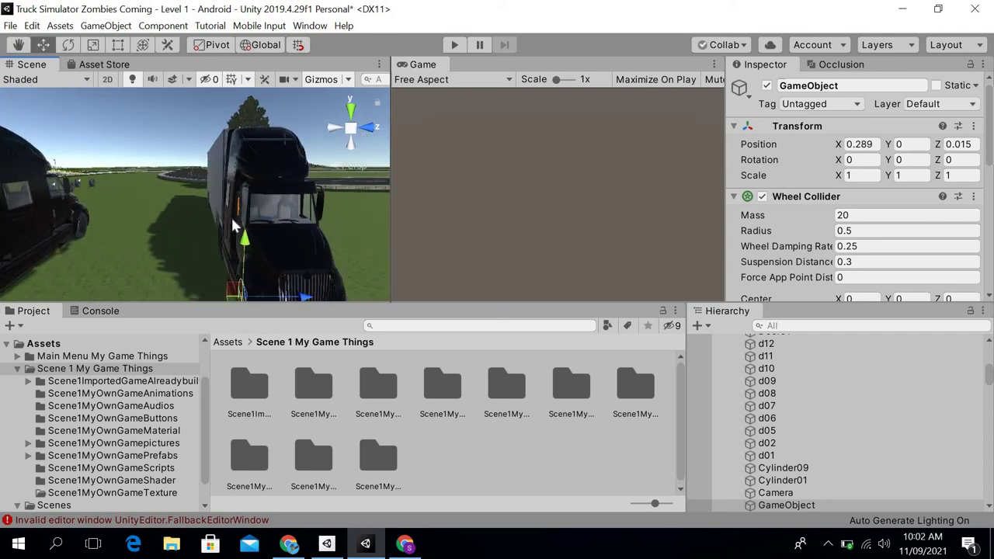
key(Down)
key(Right)
scroll(232, 219, up, 4)
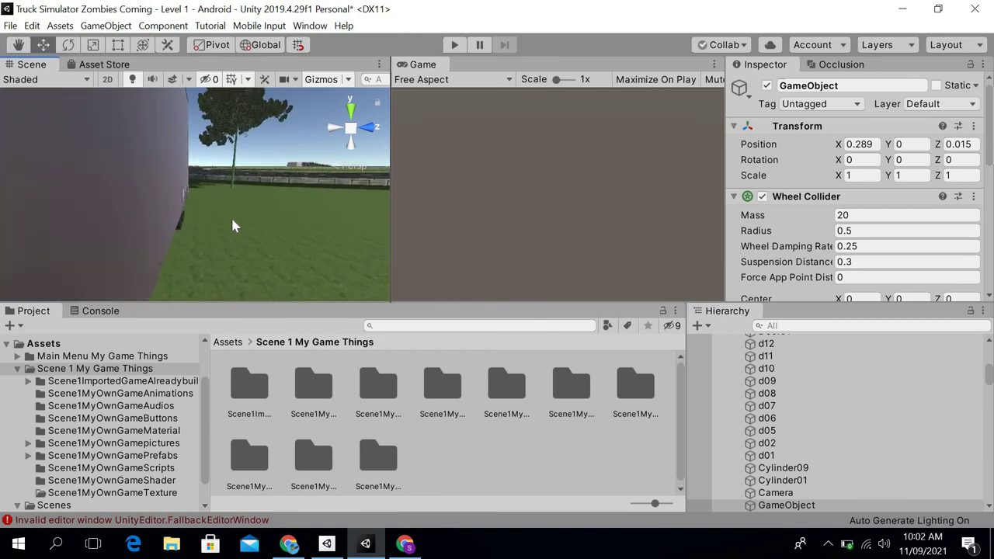
scroll(233, 220, down, 5)
scroll(232, 220, down, 4)
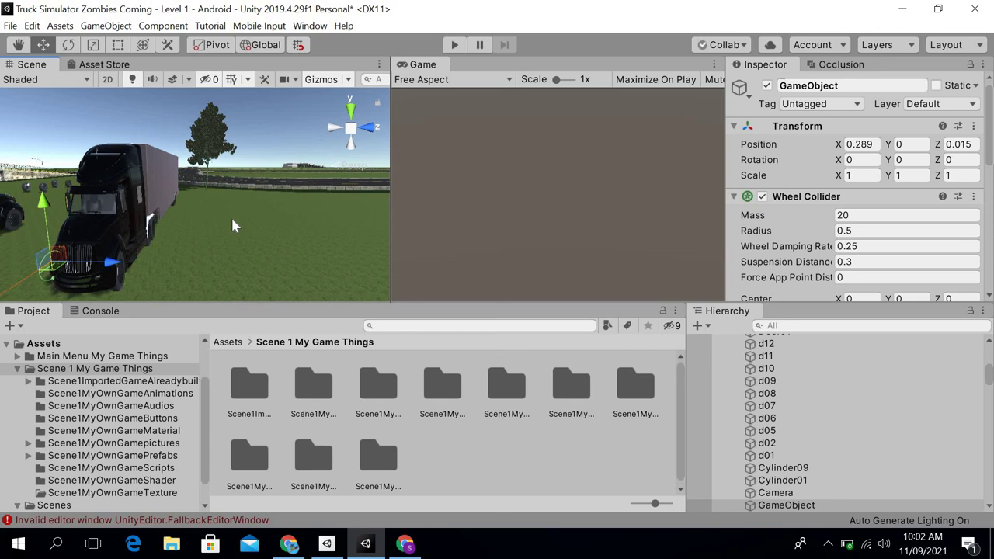
right_drag(168, 202, 230, 198)
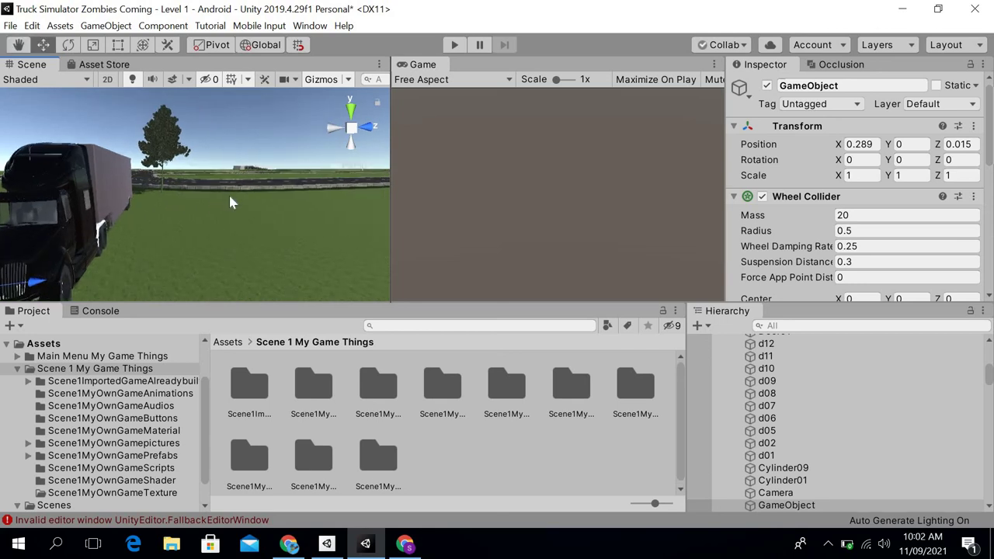
key(Left)
scroll(230, 197, up, 3)
scroll(230, 197, down, 4)
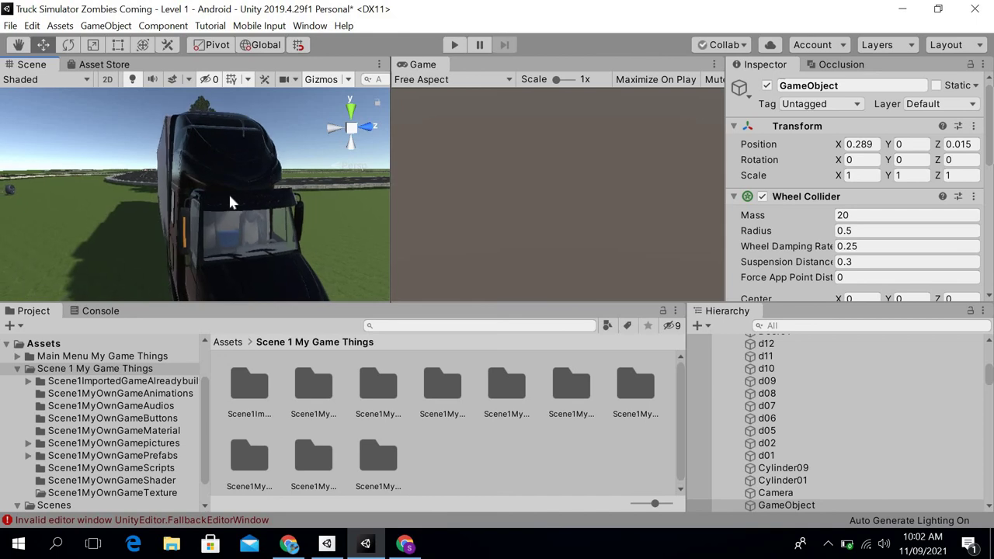
key(Right)
key(Up)
key(Down)
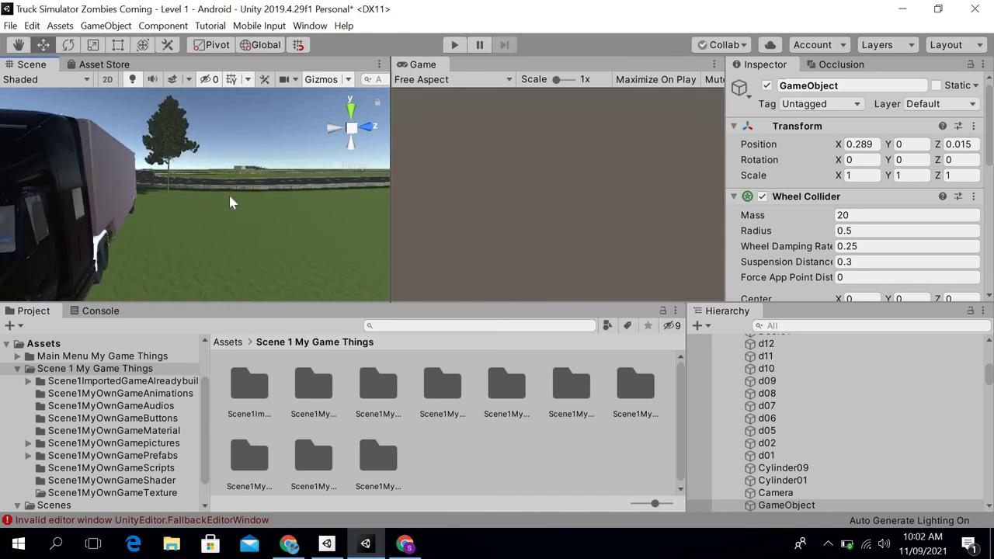
right_drag(230, 202, 230, 201)
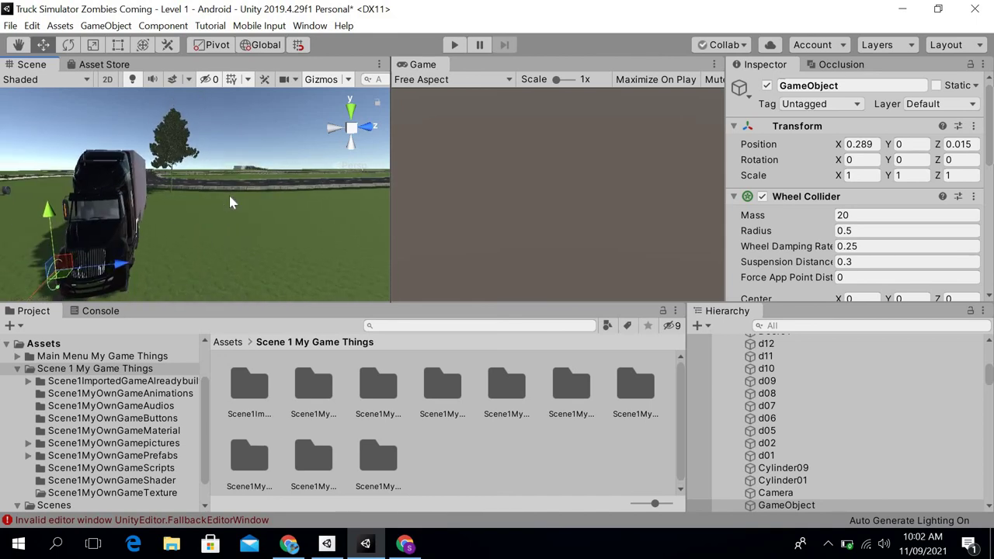